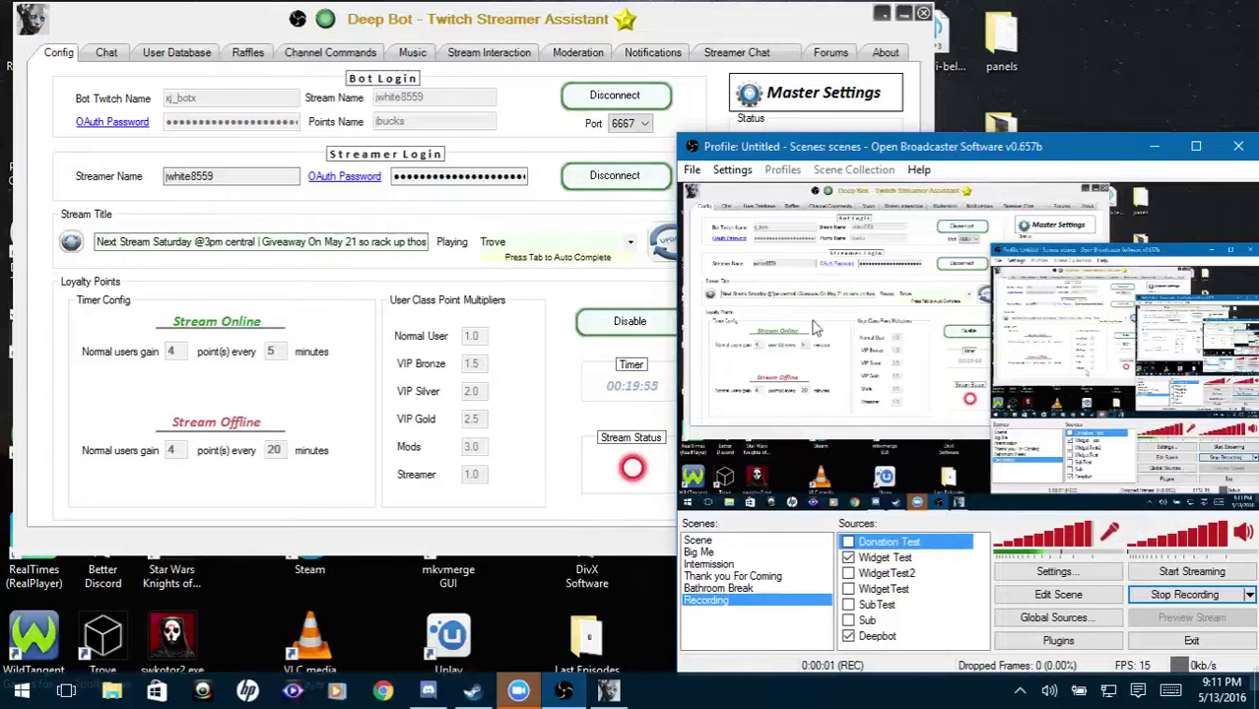
Bring DeepBot forward and find the TwitchAlerts donation integration entry in the About changelog.
left_click(779, 27)
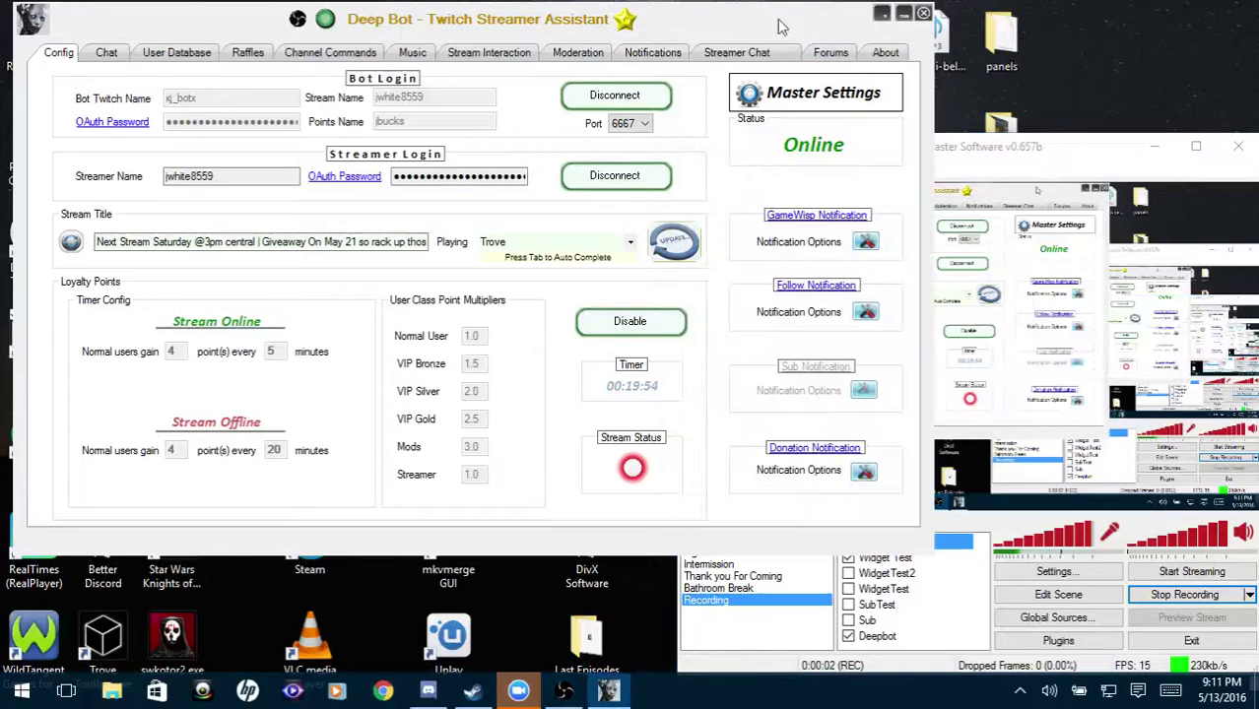
left_click(884, 54)
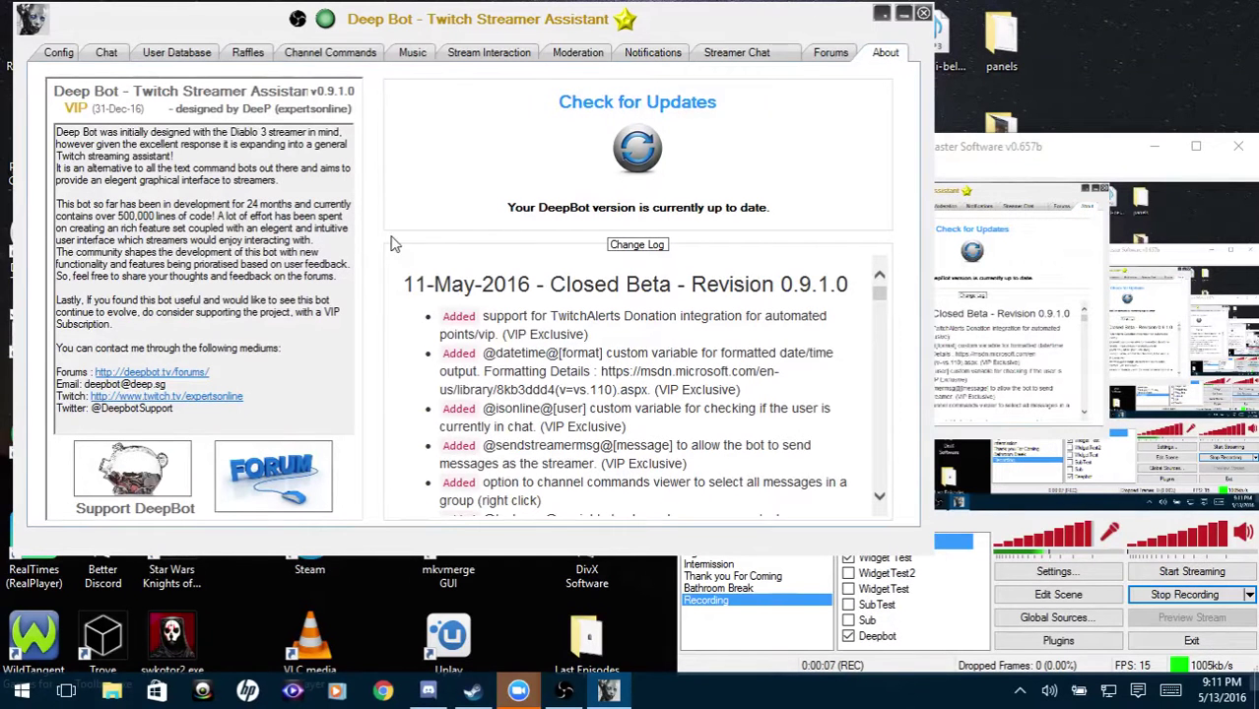
left_click_drag(441, 316, 640, 332)
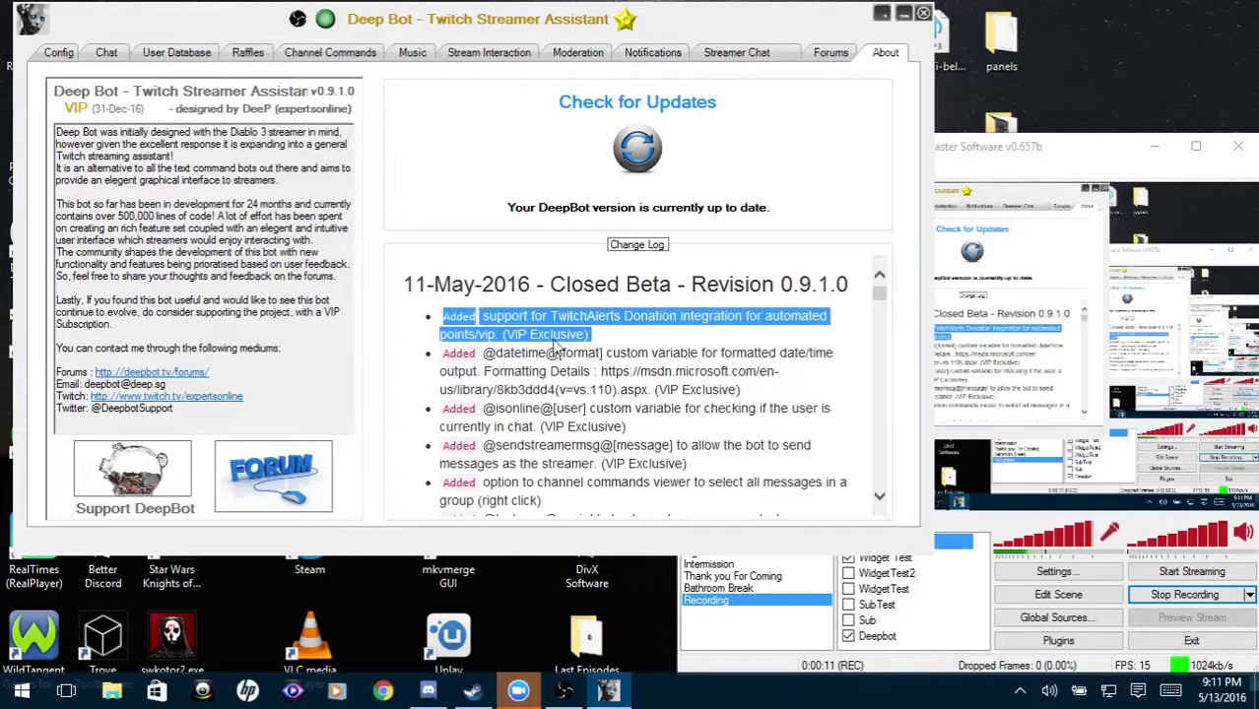
left_click_drag(650, 352, 493, 305)
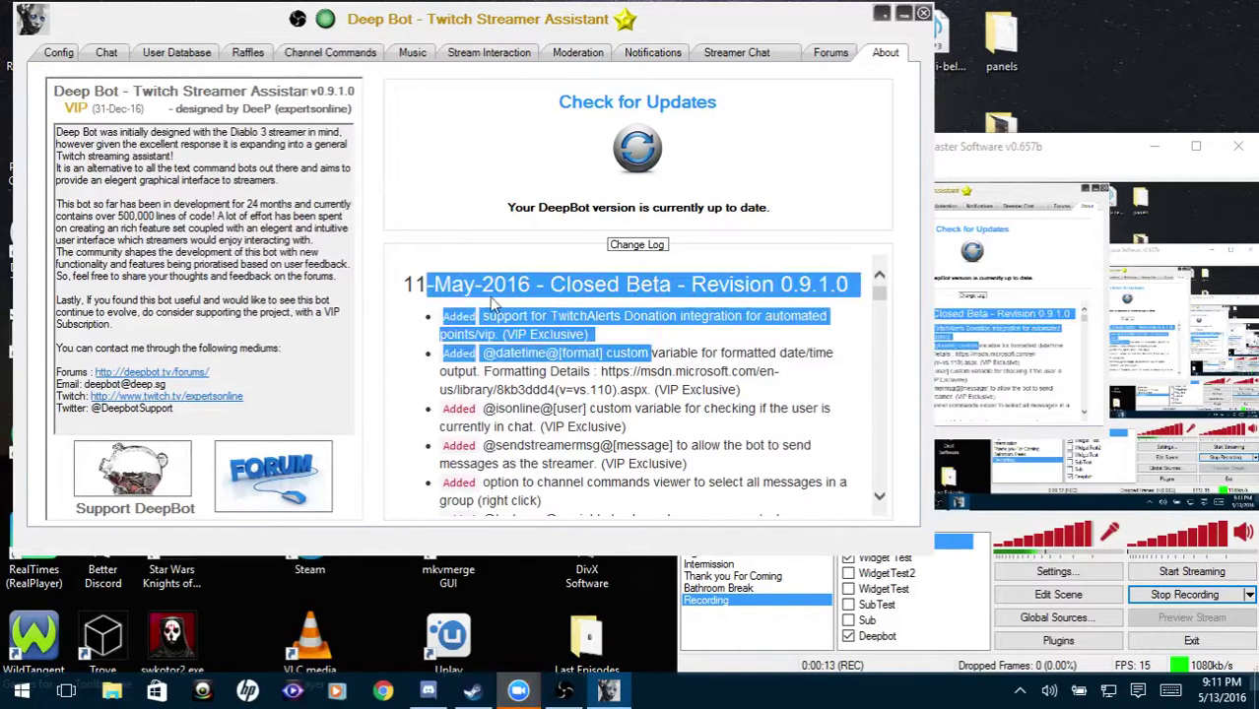
left_click(492, 307)
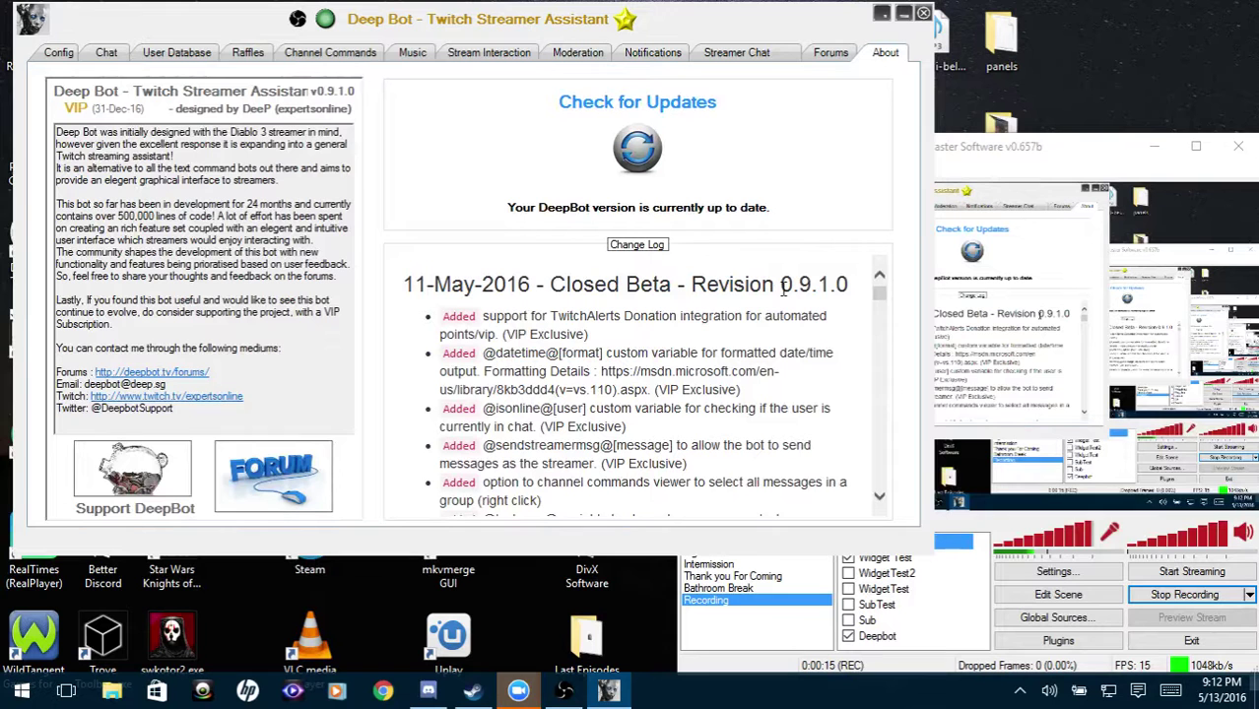
Confirm version 0.9.1.0 in the changelog, then return to the Config page.
left_click_drag(783, 286, 850, 275)
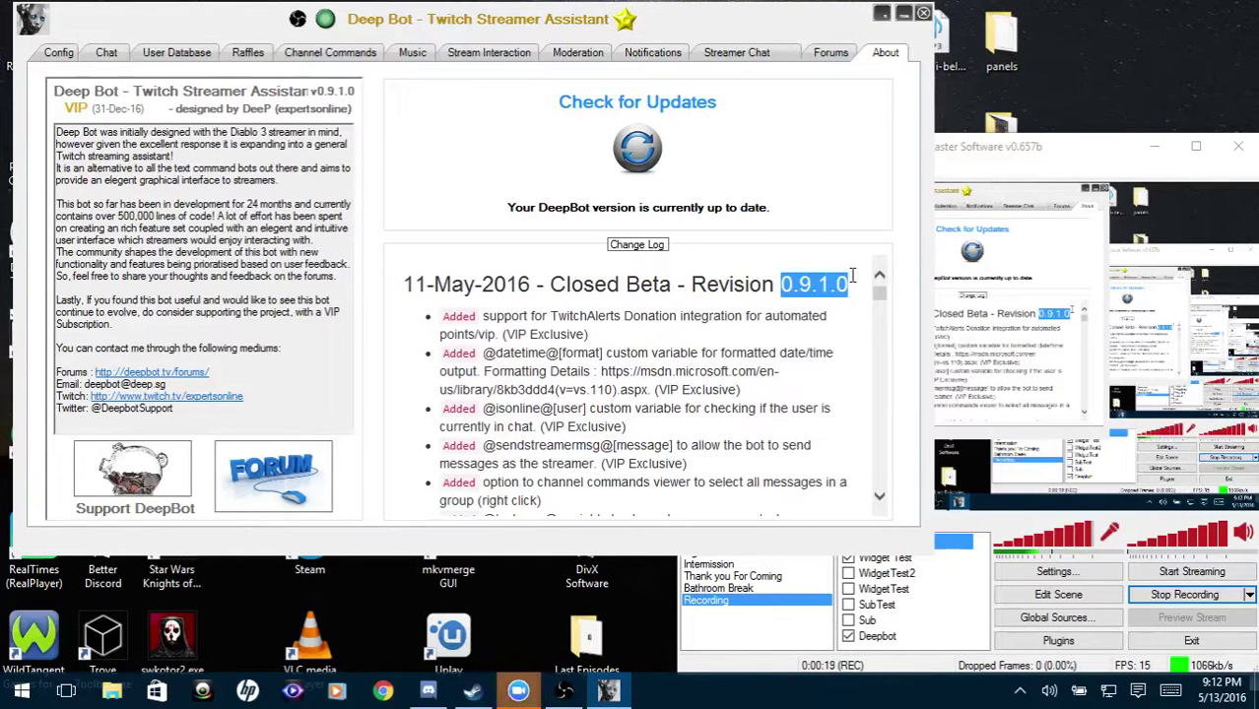
left_click(533, 323)
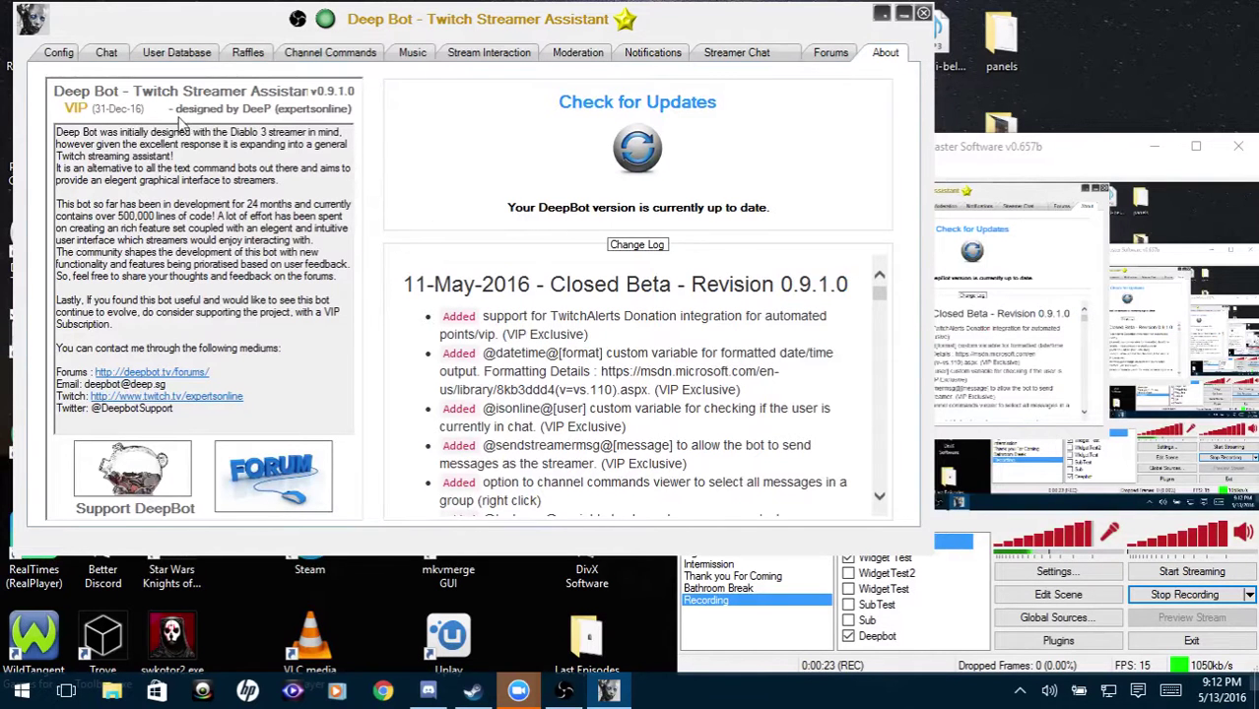
left_click(45, 52)
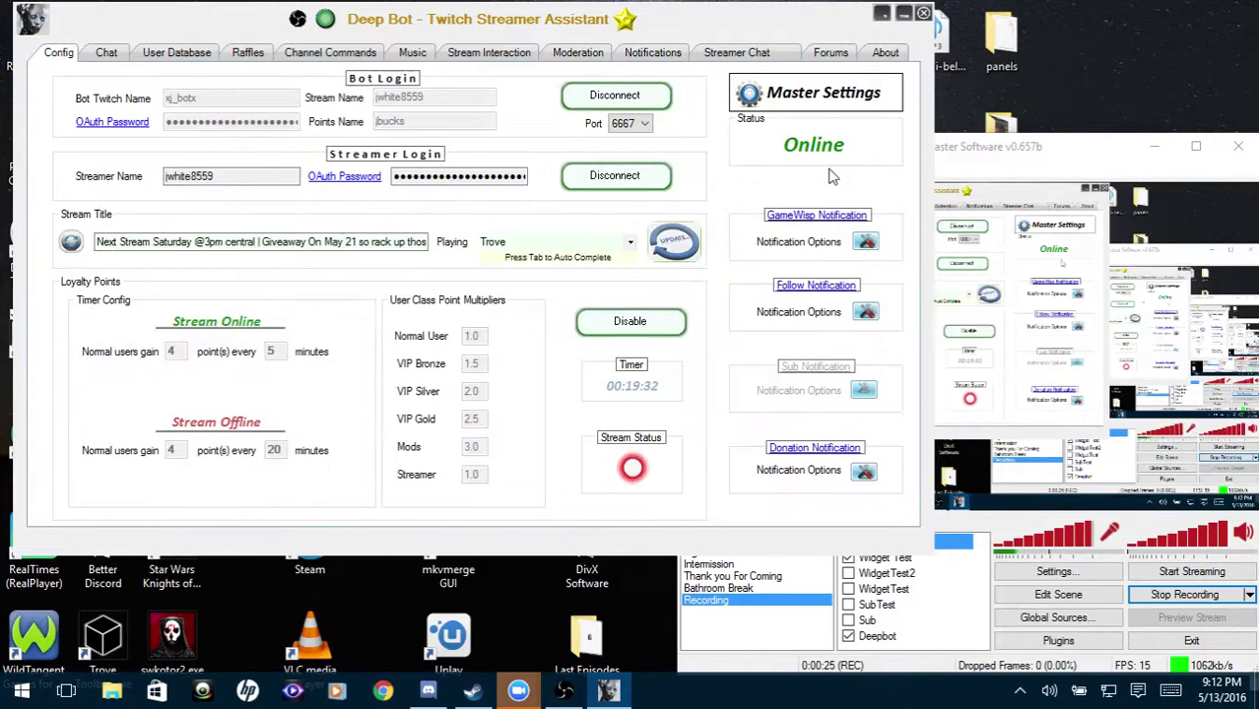
In Master Settings' Integrations tab, start connecting DeepBot to TwitchAlerts.
left_click(835, 106)
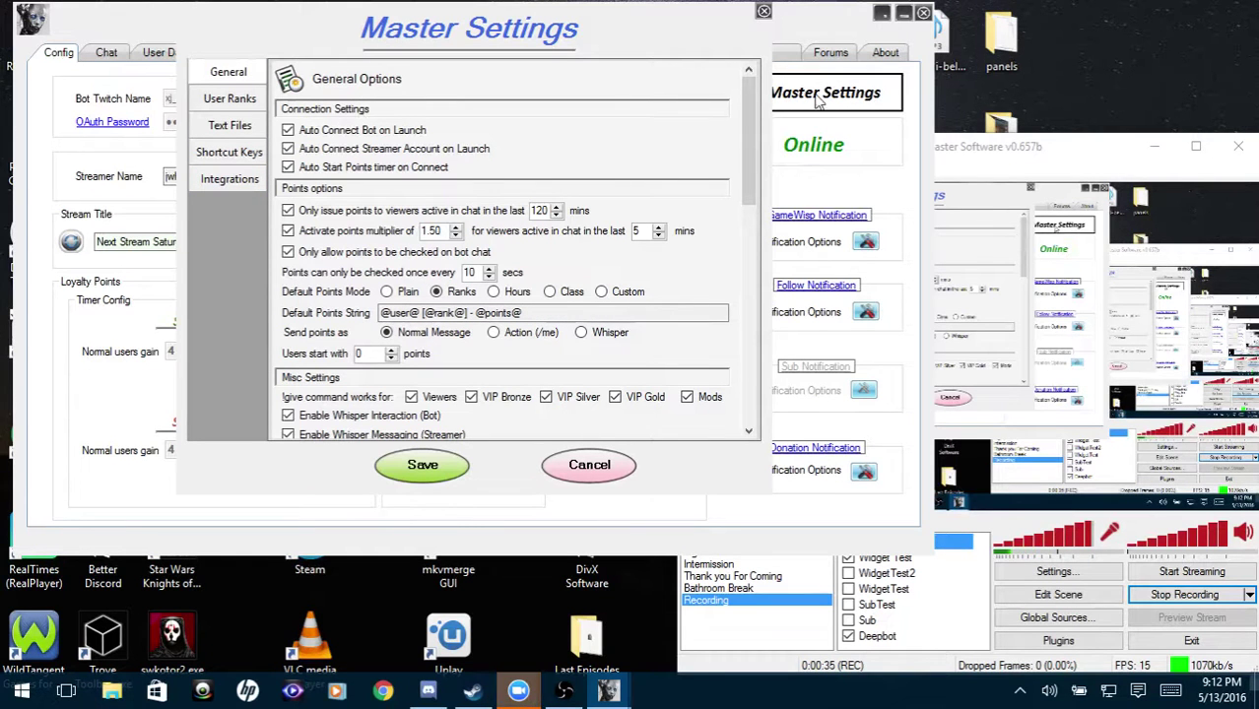
left_click(234, 181)
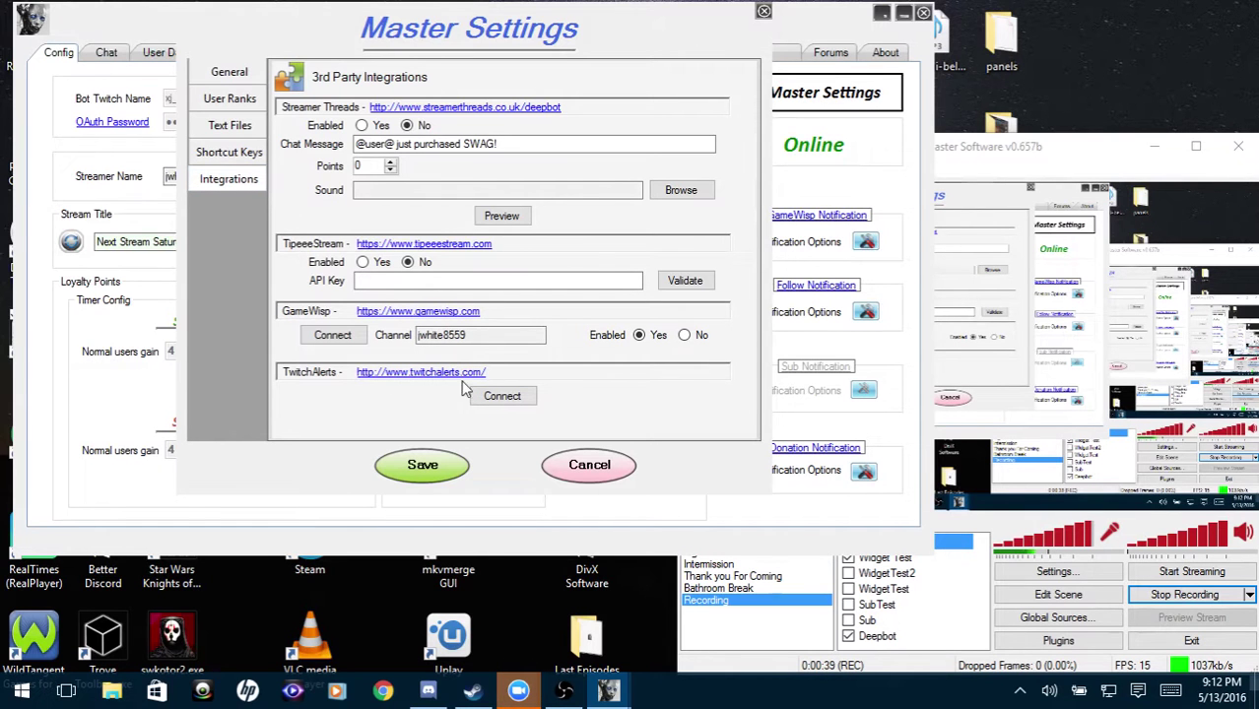
left_click(501, 399)
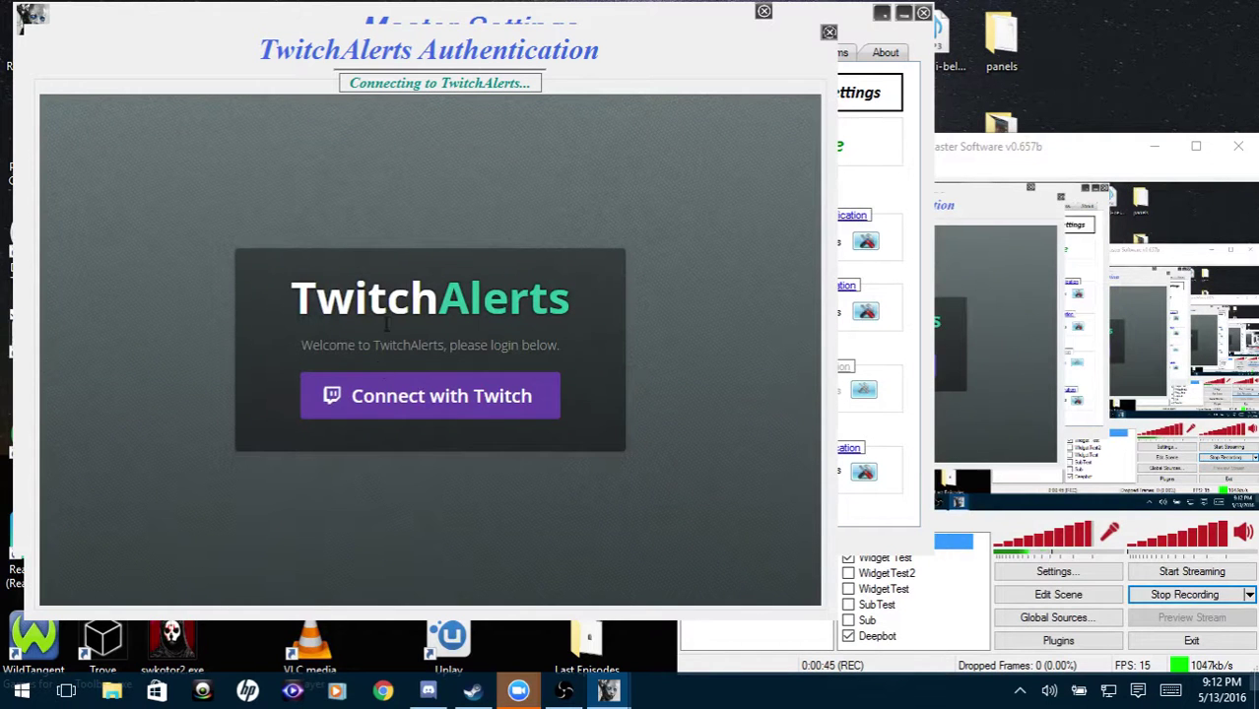
Log in to TwitchAlerts via Connect with Twitch using the Twitch username and password.
left_click(385, 397)
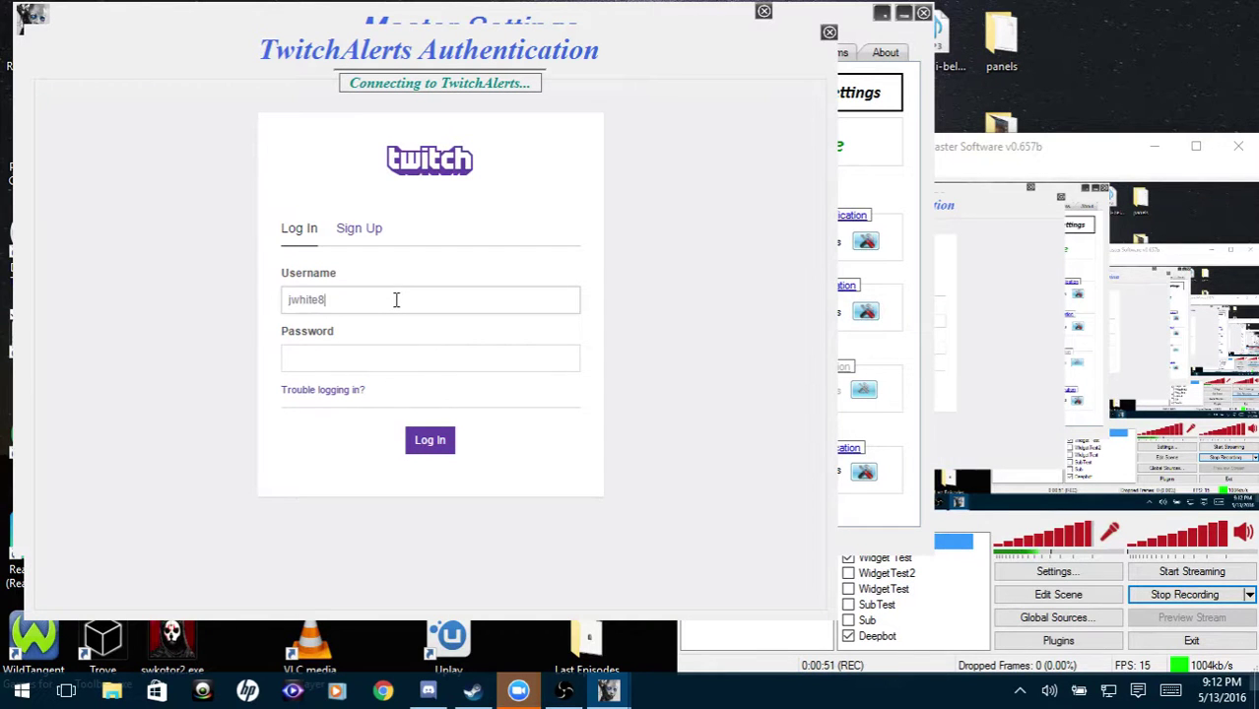
left_click(396, 299)
key("Tab")
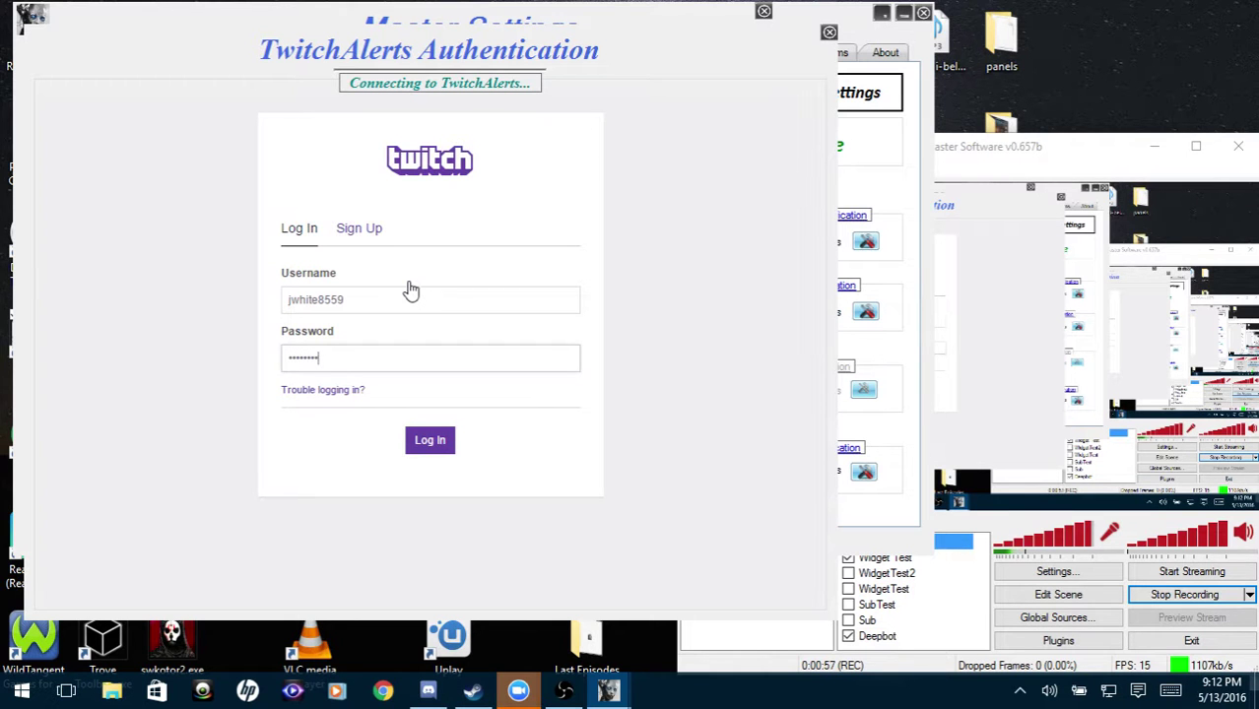
type("**")
key("Return")
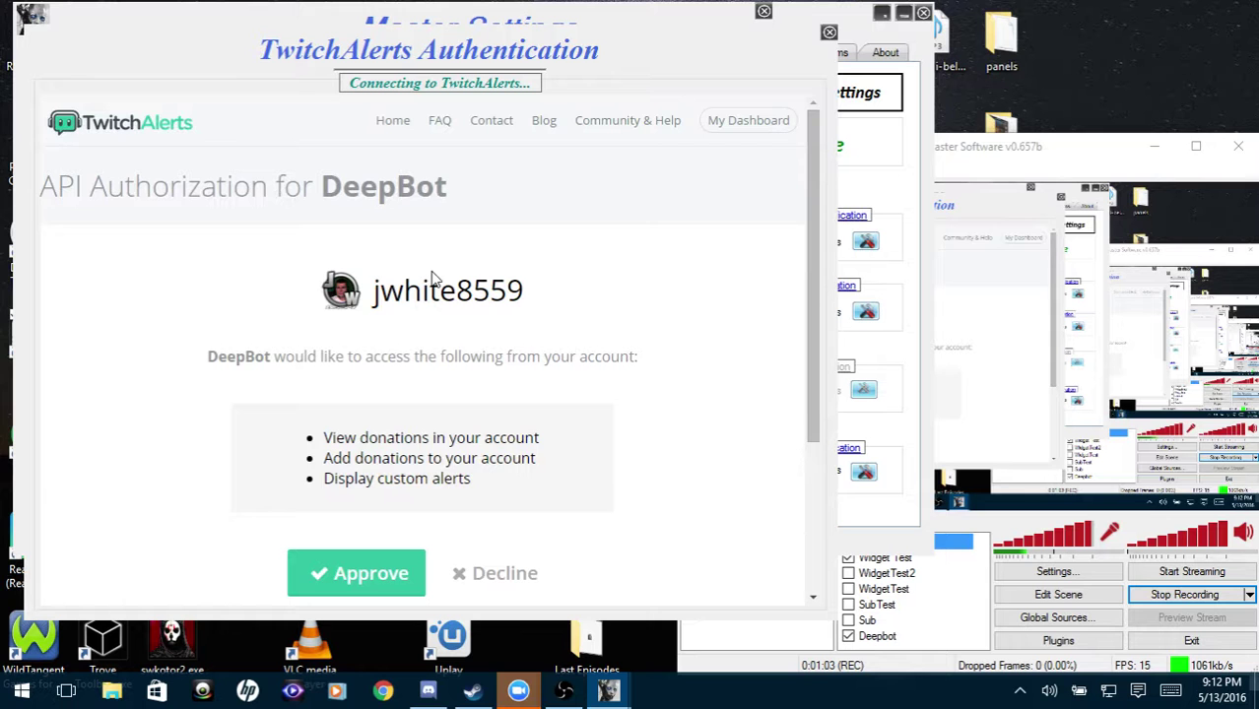
Approve DeepBot's access on the TwitchAlerts API Authorization page.
scroll(495, 365, "down", 3)
scroll(483, 369, "up", 3)
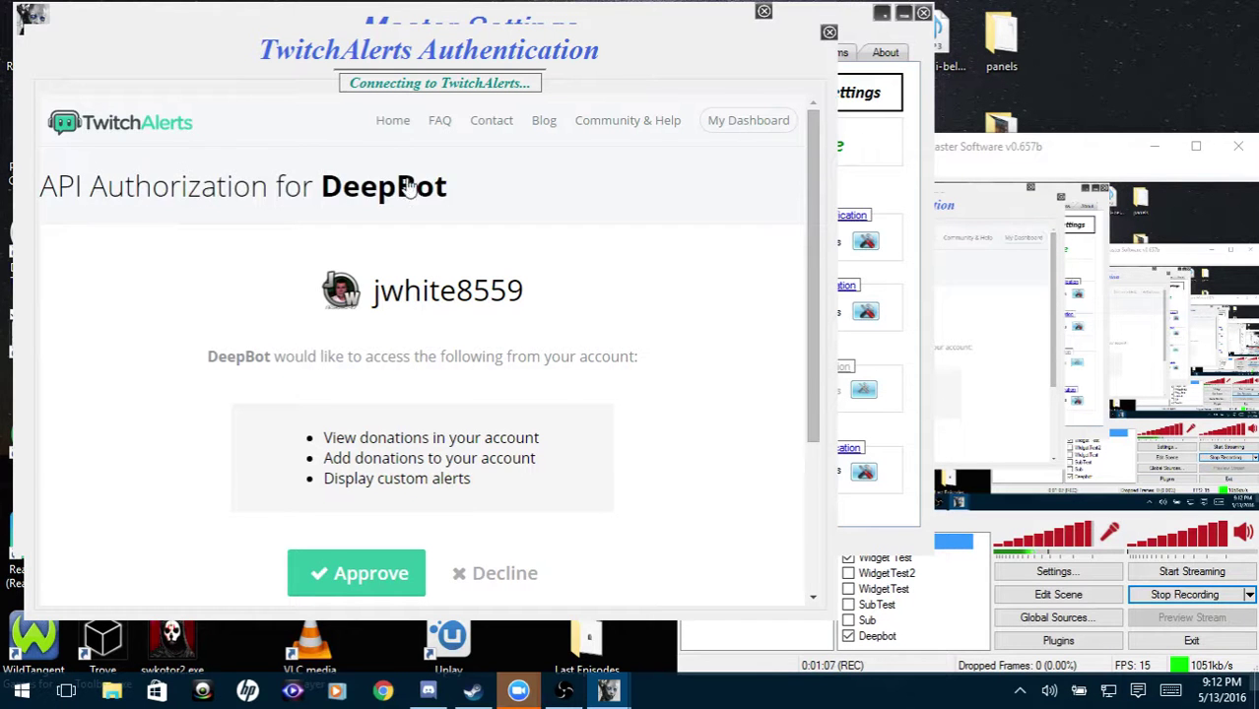
scroll(630, 359, "down", 1)
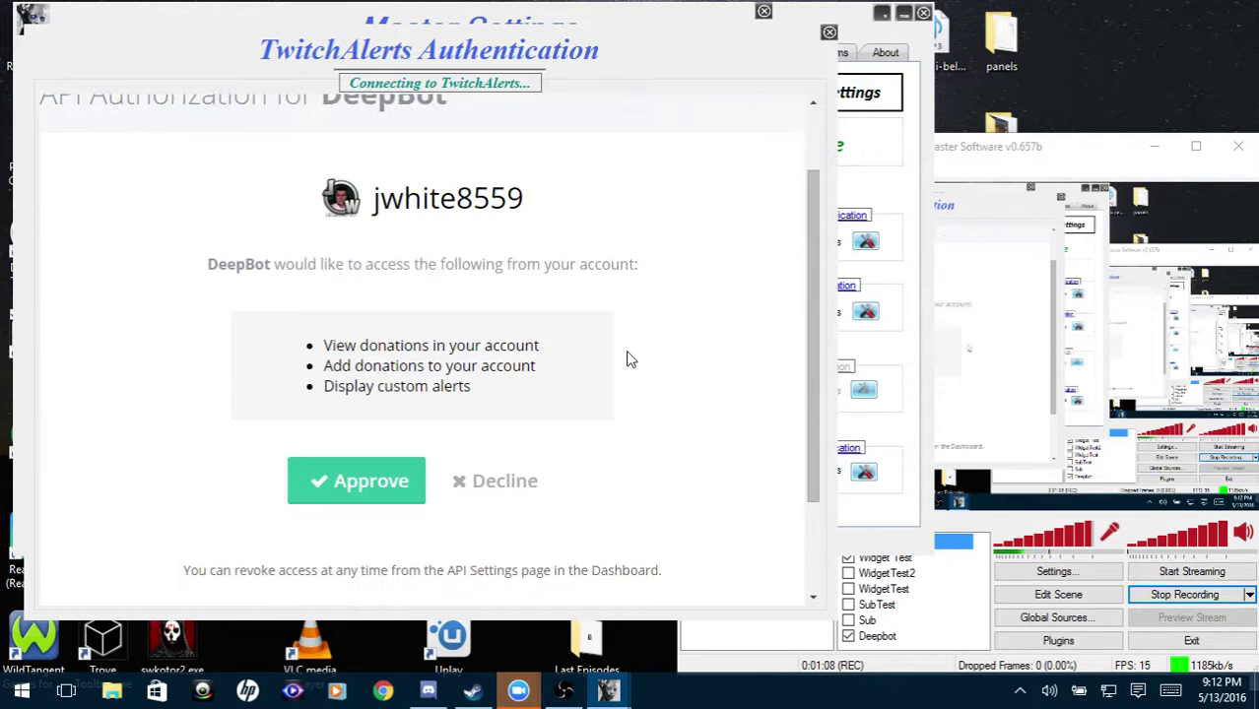
left_click(346, 482)
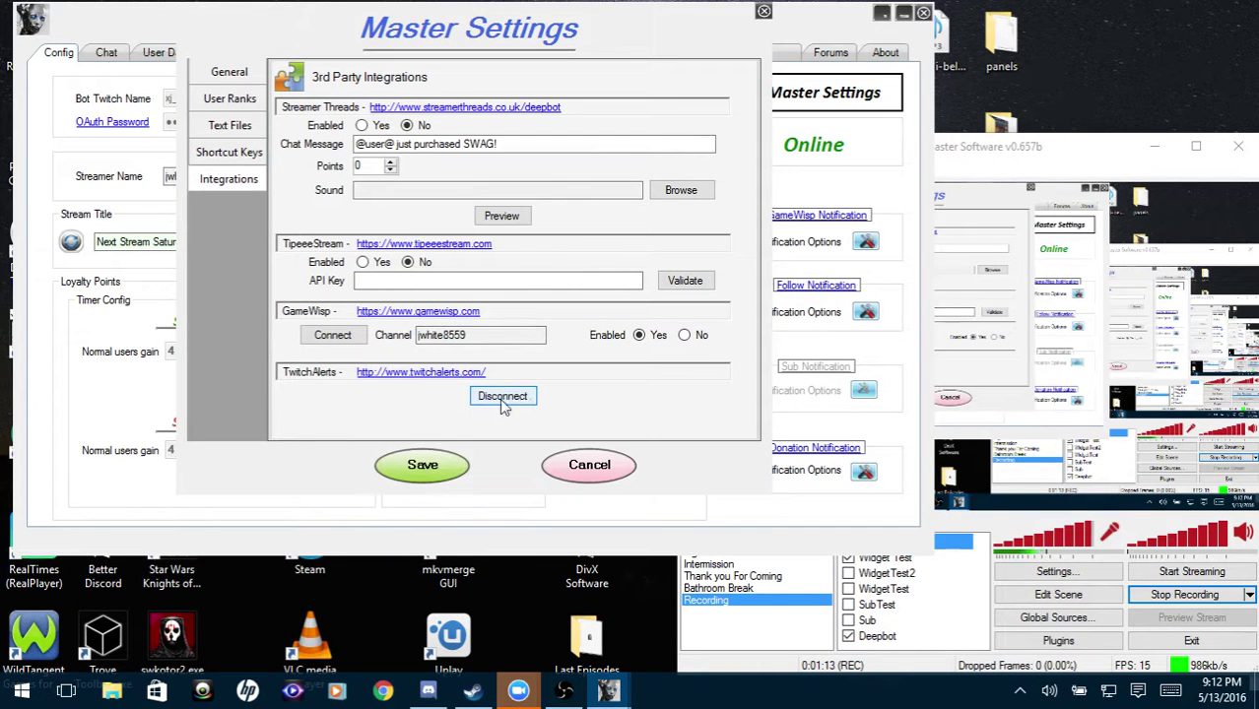
Save the Master Settings with TwitchAlerts connected and nudge the DeepBot window into place.
left_click(423, 471)
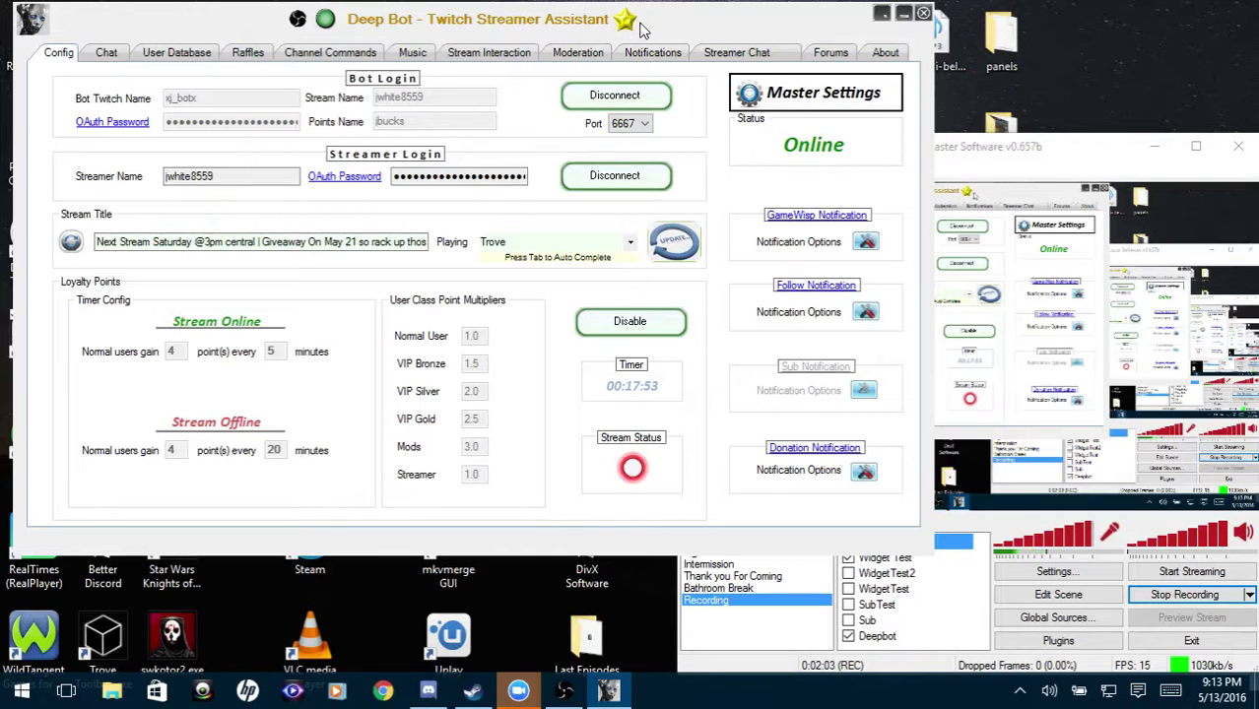
mouse_move(666, 20)
left_mouse_down()
mouse_move(621, 16)
mouse_move(666, 20)
left_mouse_up()
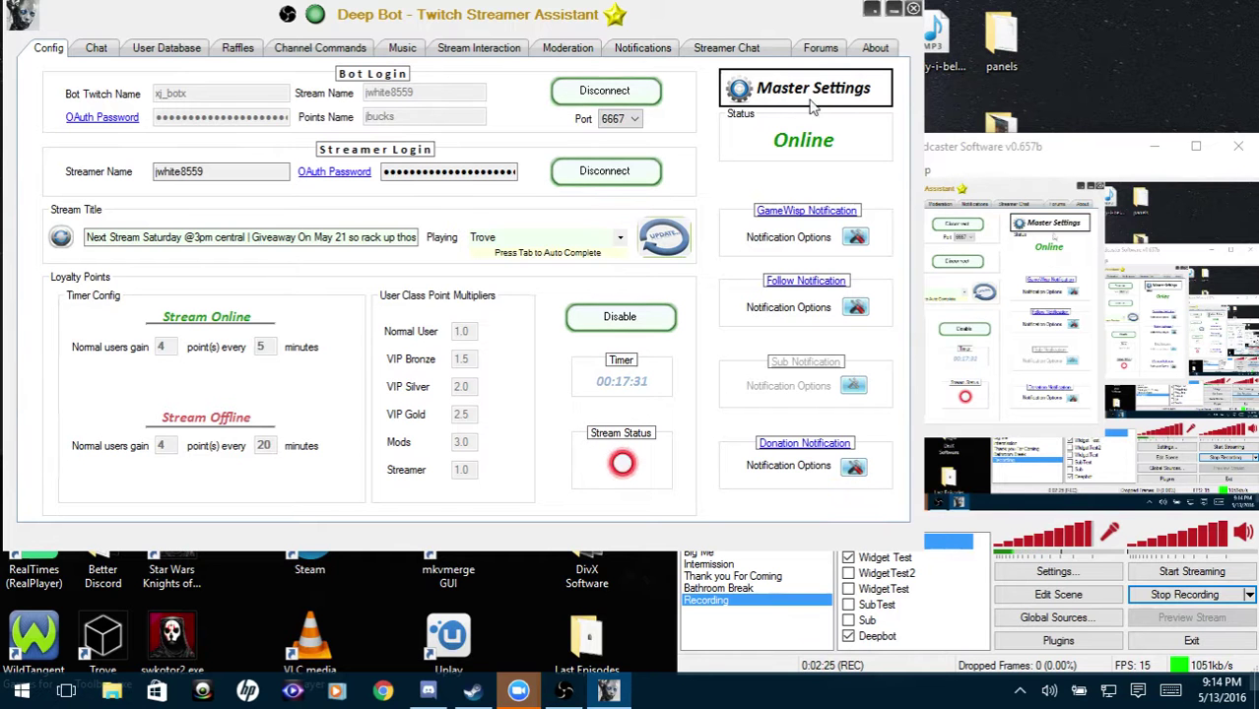
Open the Donation Notification options and review the 100.00 Points per $ value and Add Note text.
left_click(854, 467)
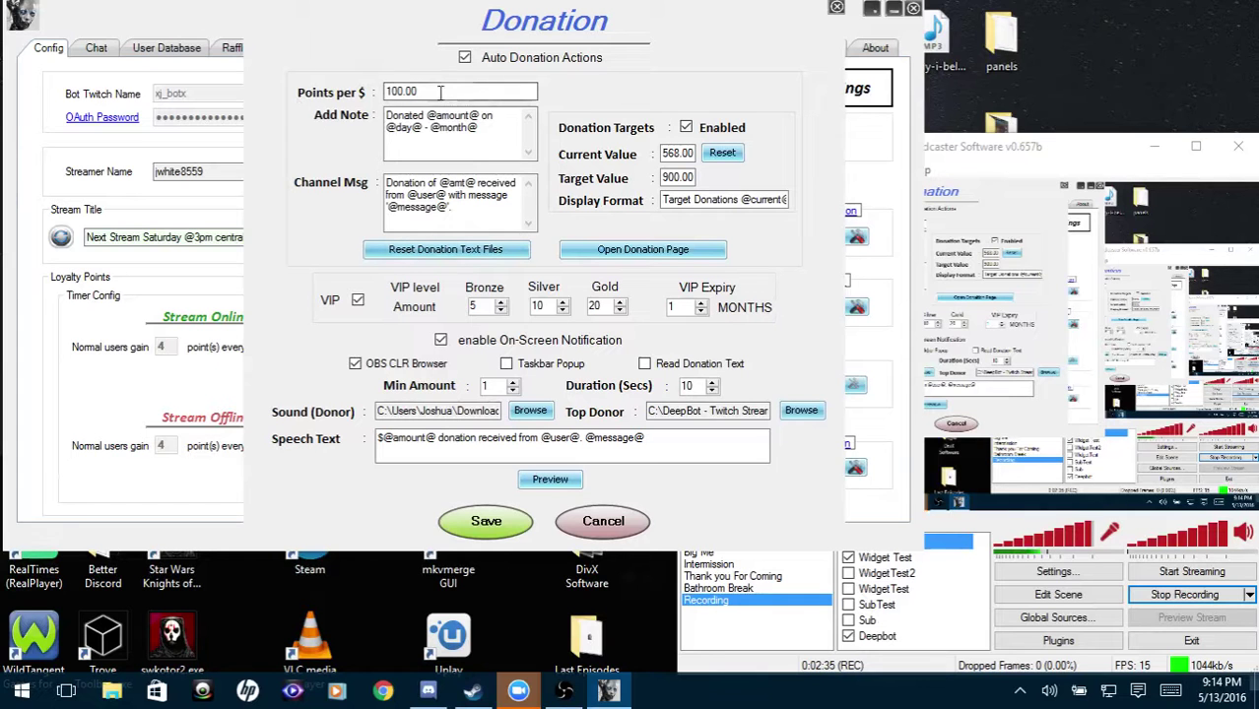
left_click_drag(526, 92, 386, 92)
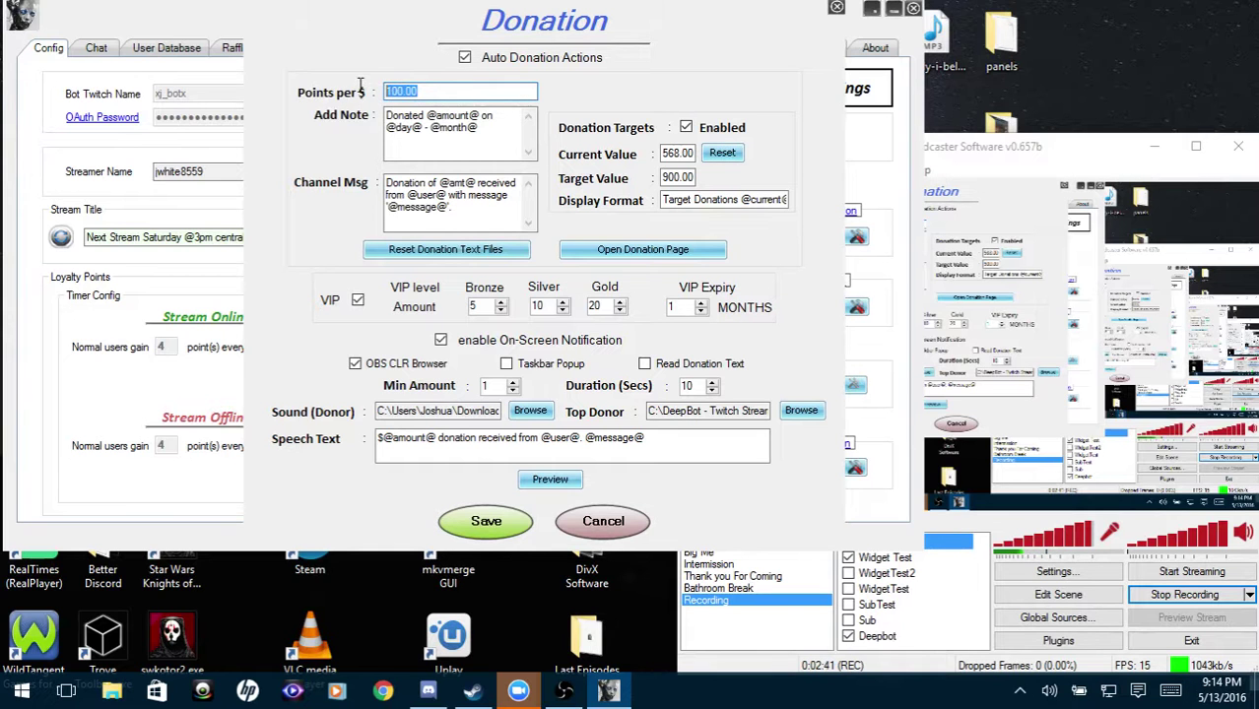
left_click(431, 89)
left_click_drag(520, 99, 300, 90)
key("Tab")
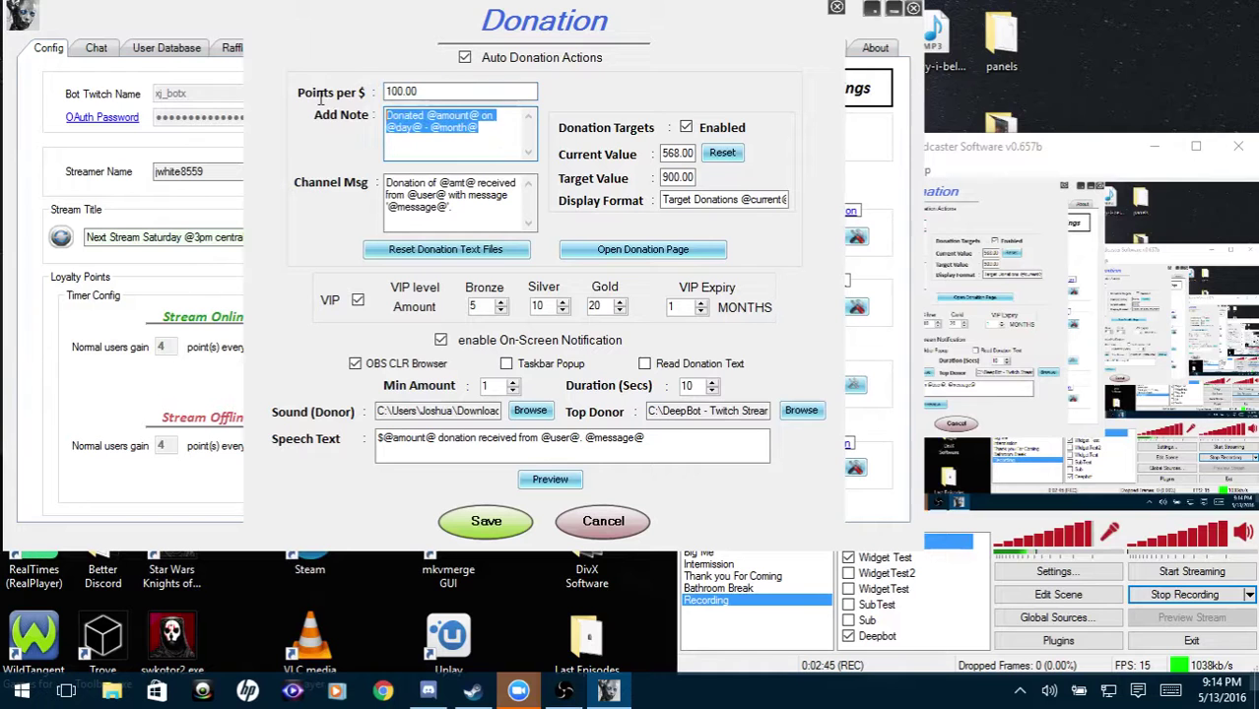
left_click(459, 94)
left_click_drag(459, 93, 238, 87)
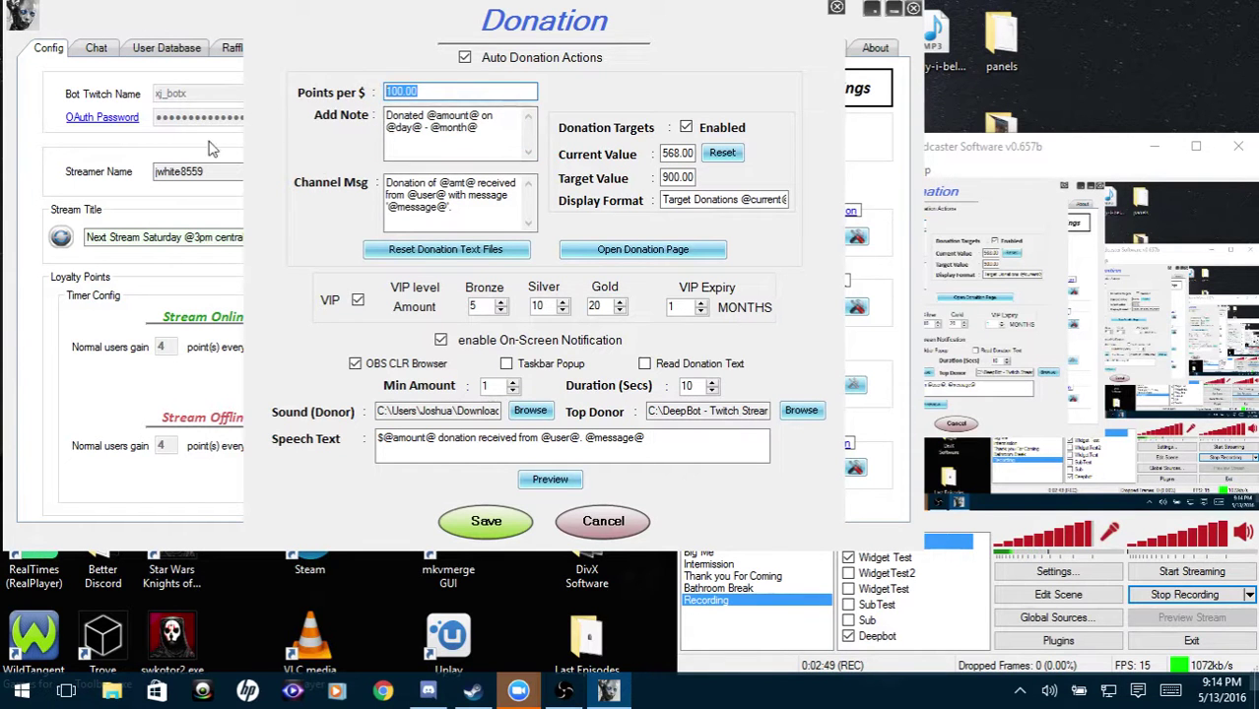
left_click(500, 137)
left_click_drag(500, 137, 357, 95)
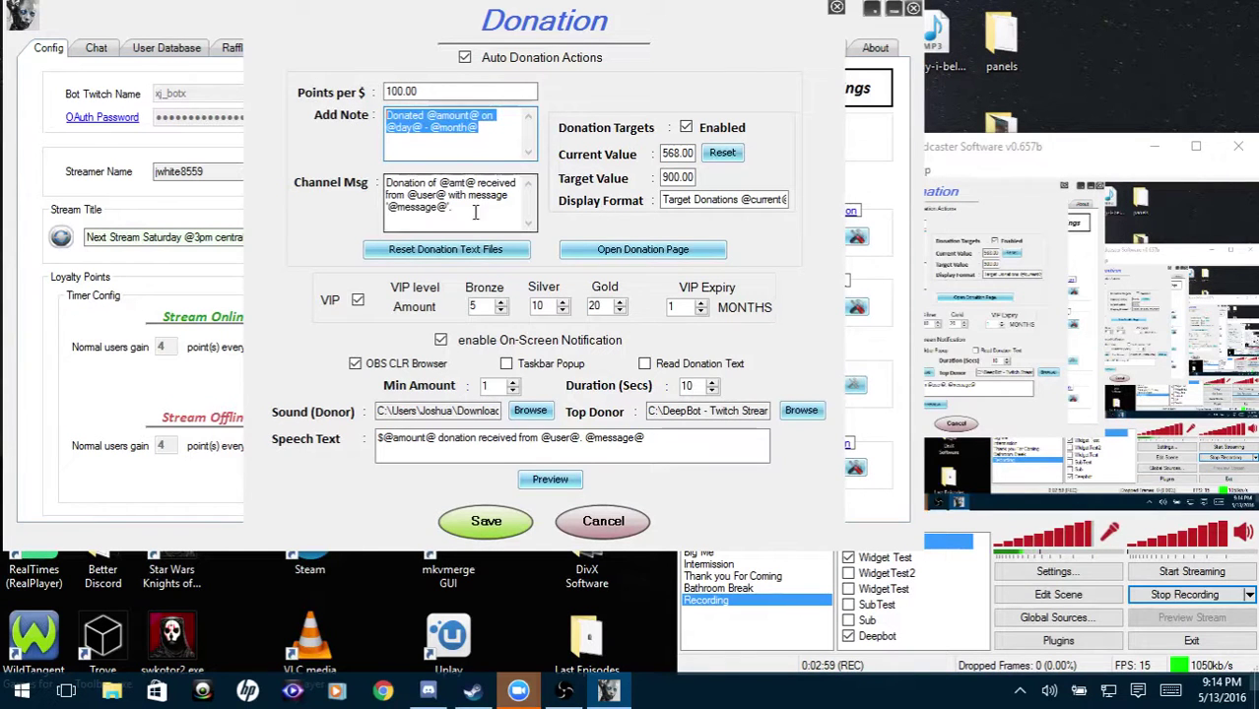
key("Tab")
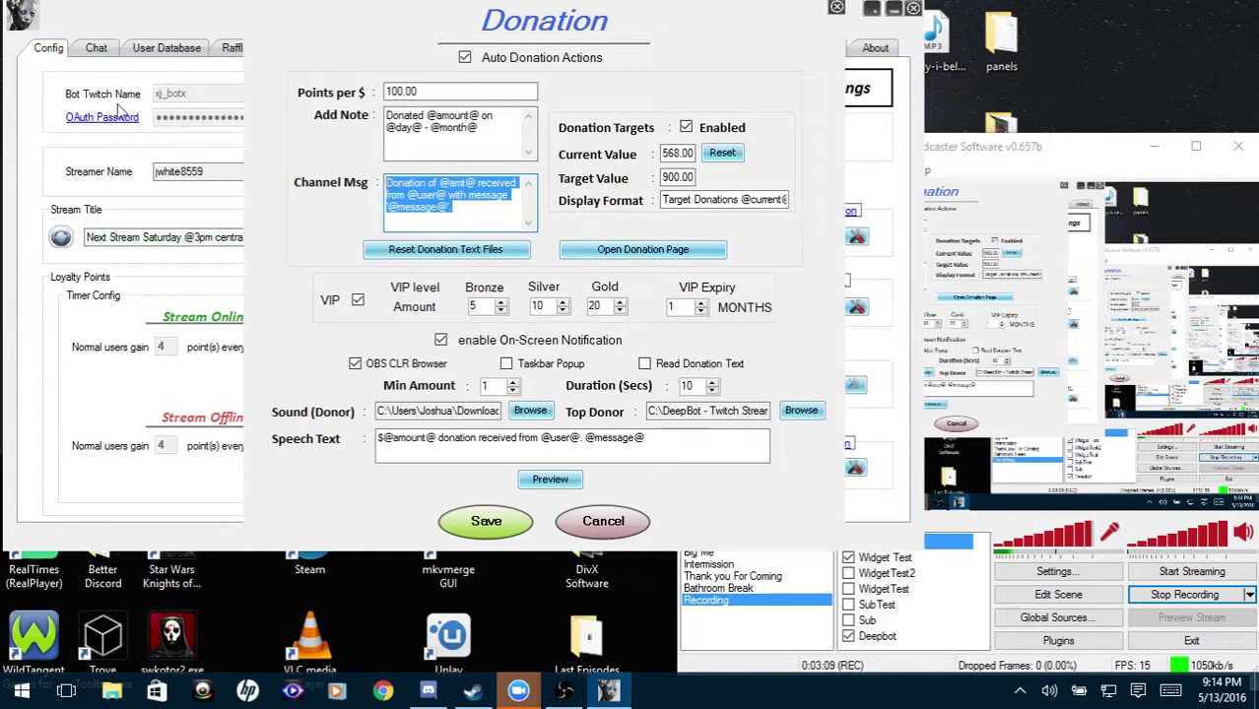
left_click(492, 205)
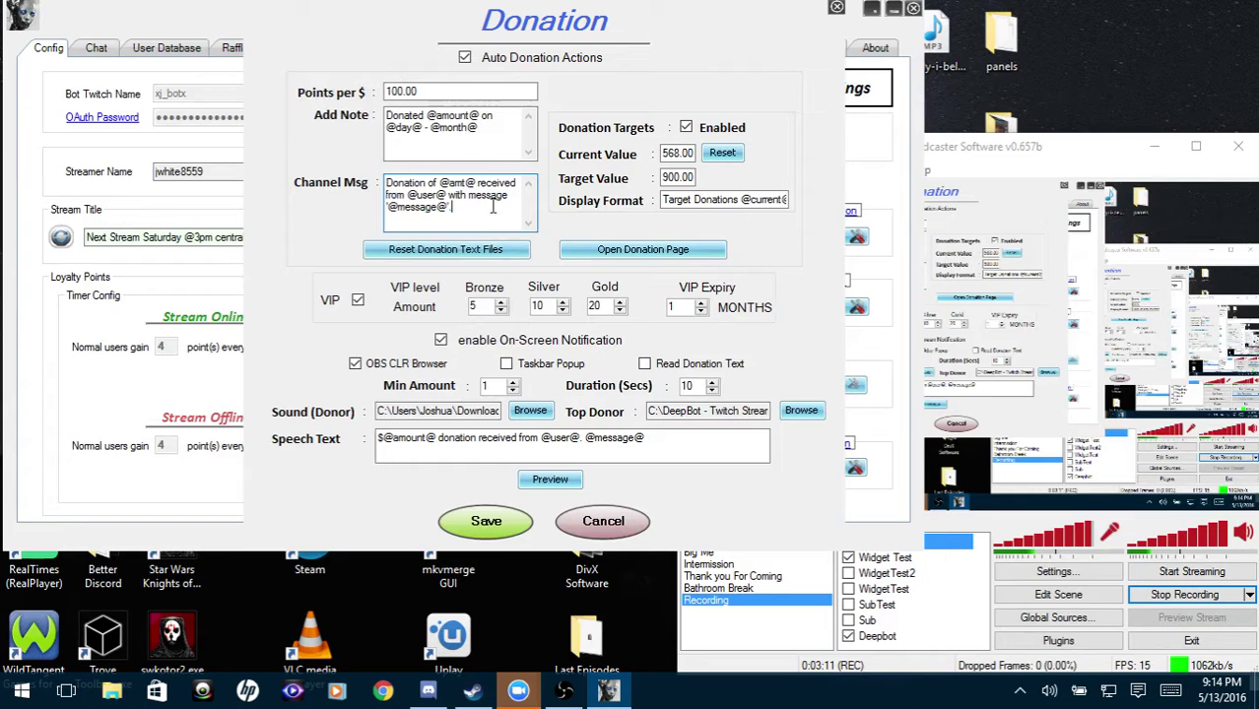
key("ctrl+a")
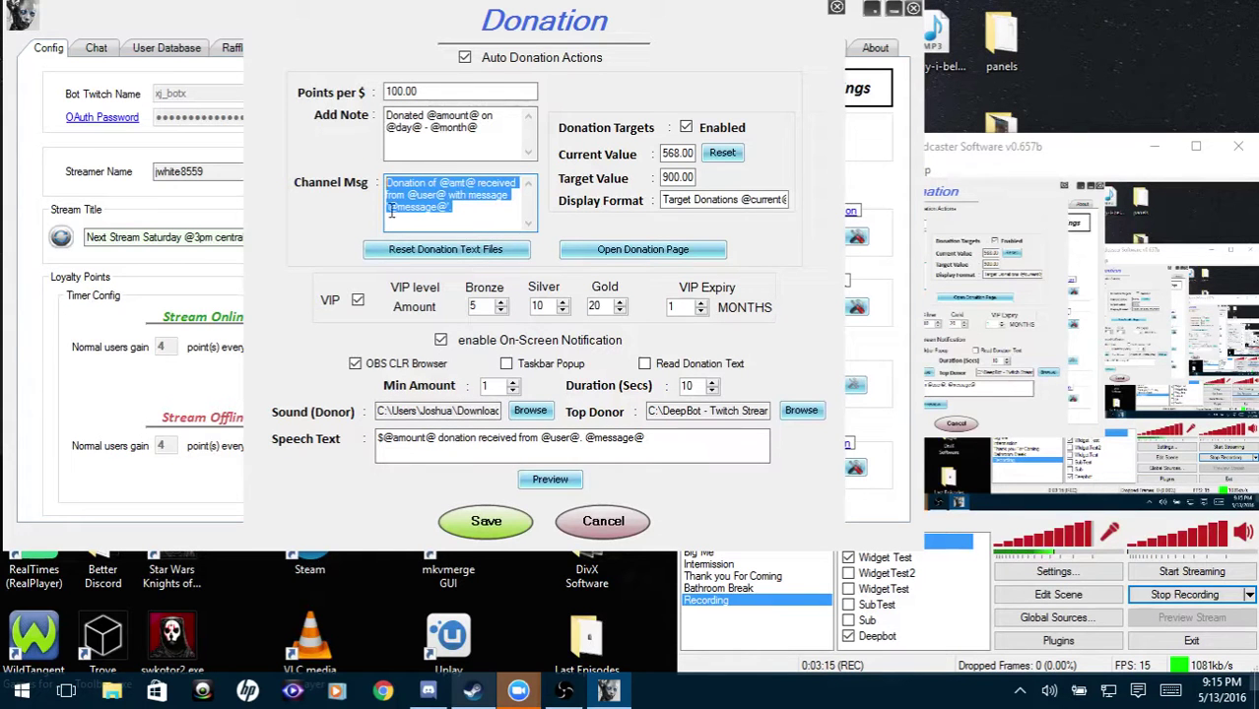
left_click_drag(512, 215, 379, 183)
left_click(441, 196)
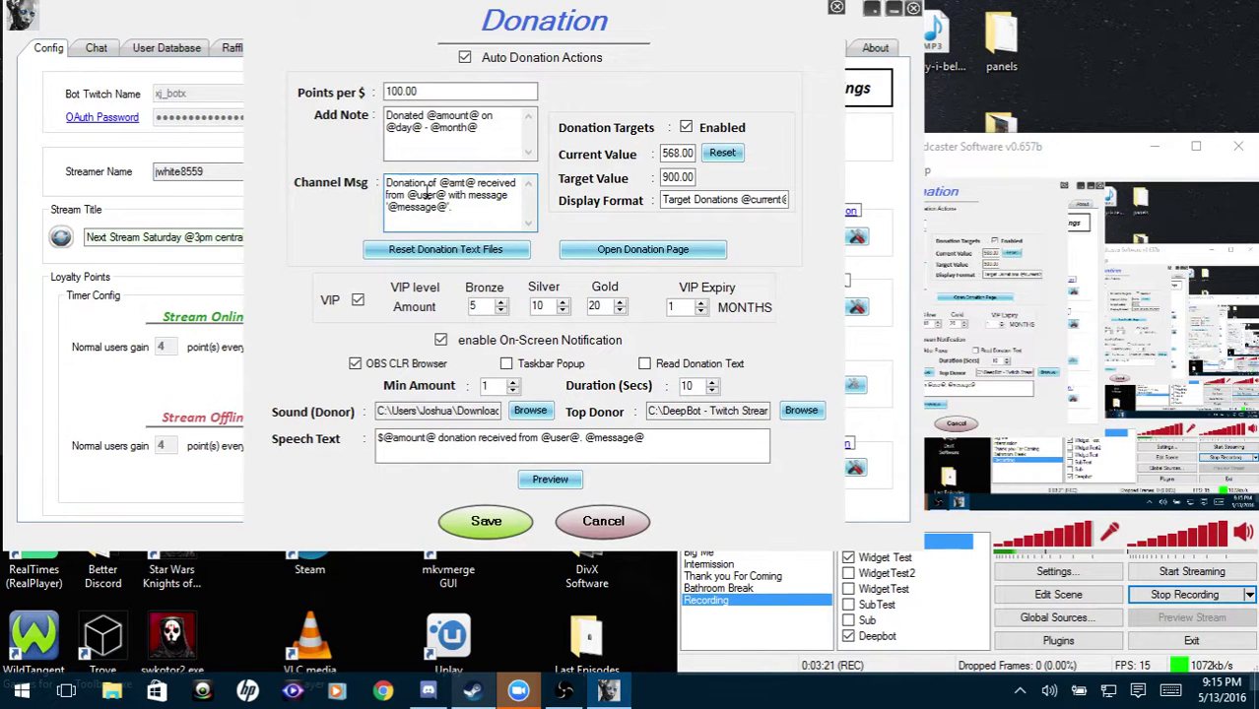
left_click_drag(441, 211, 358, 212)
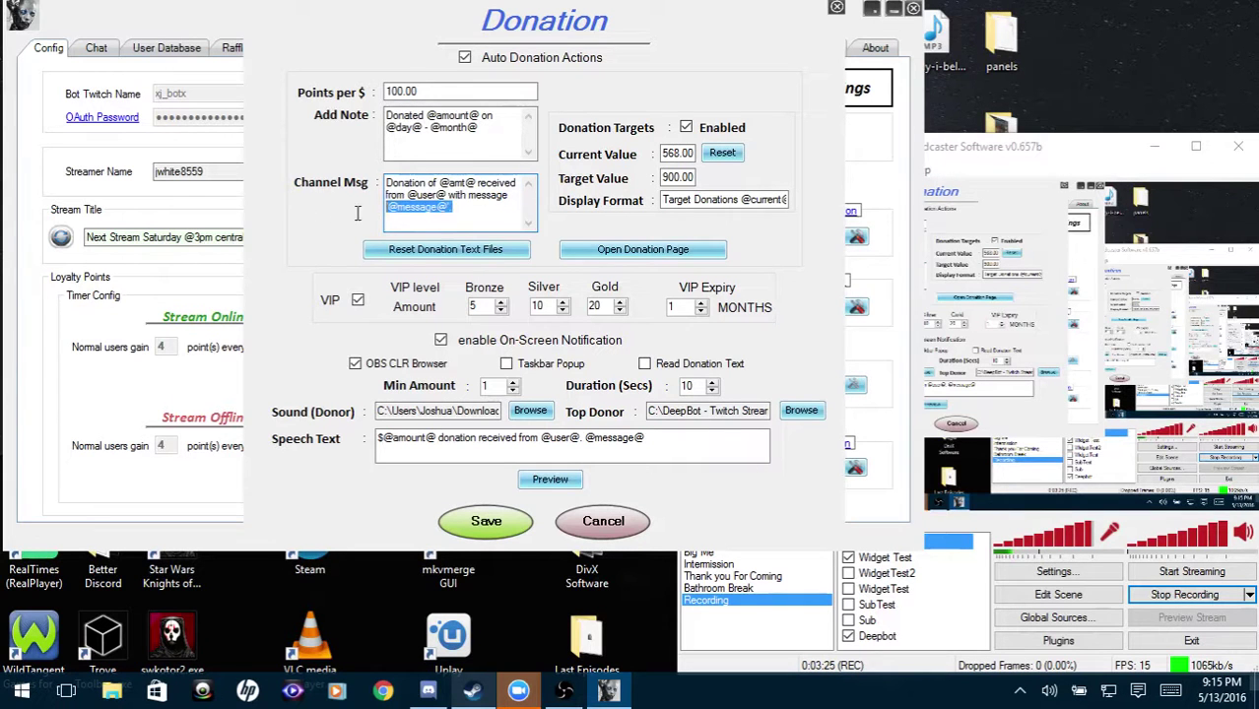
key("Home")
type("\"")
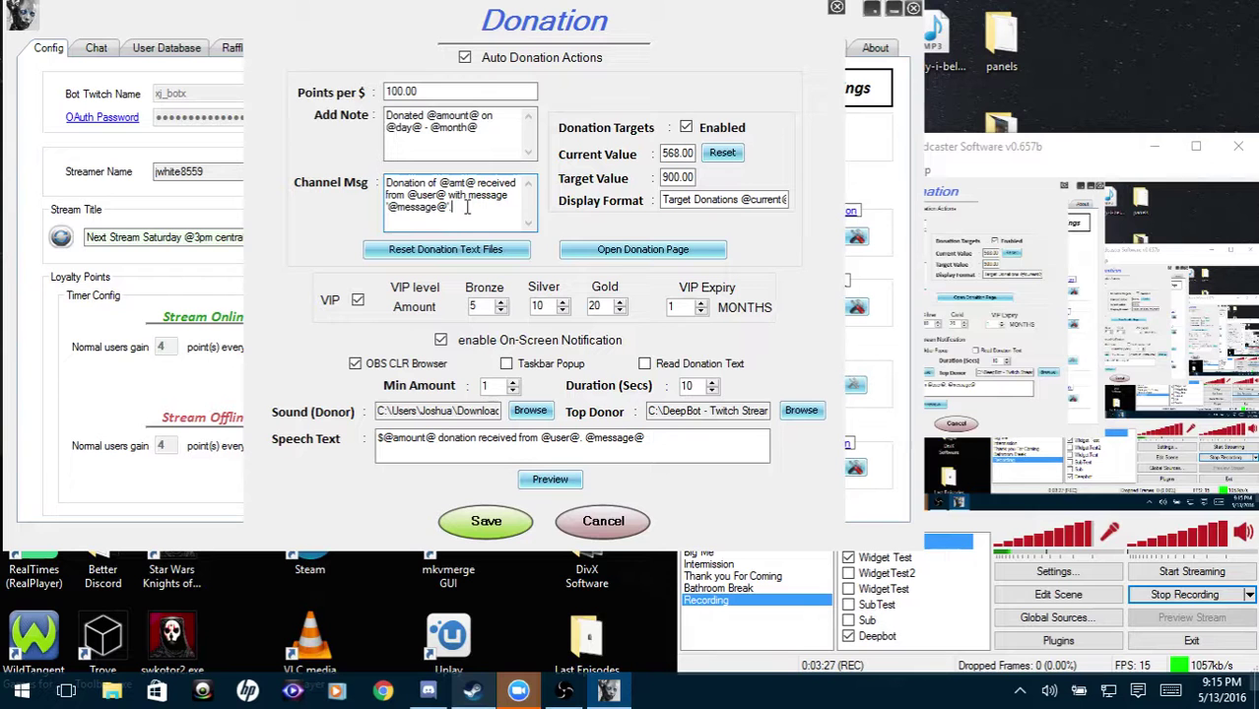
key("End")
type("\".")
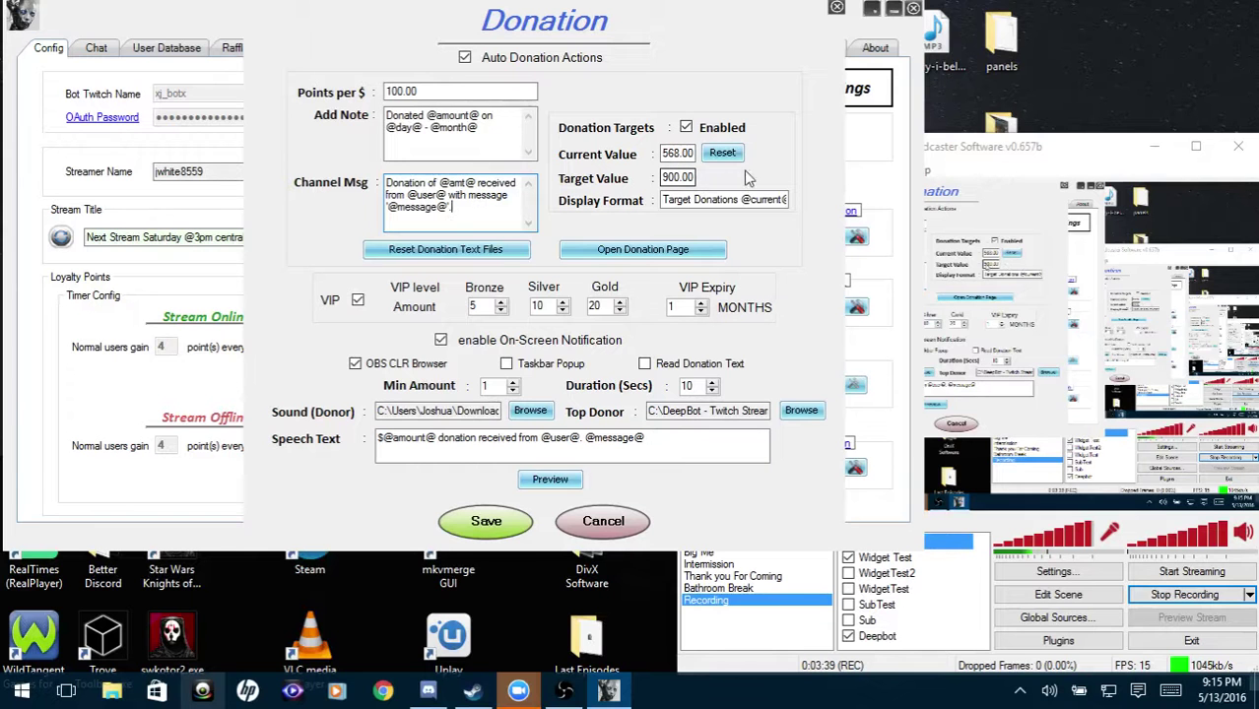
double_click(695, 153)
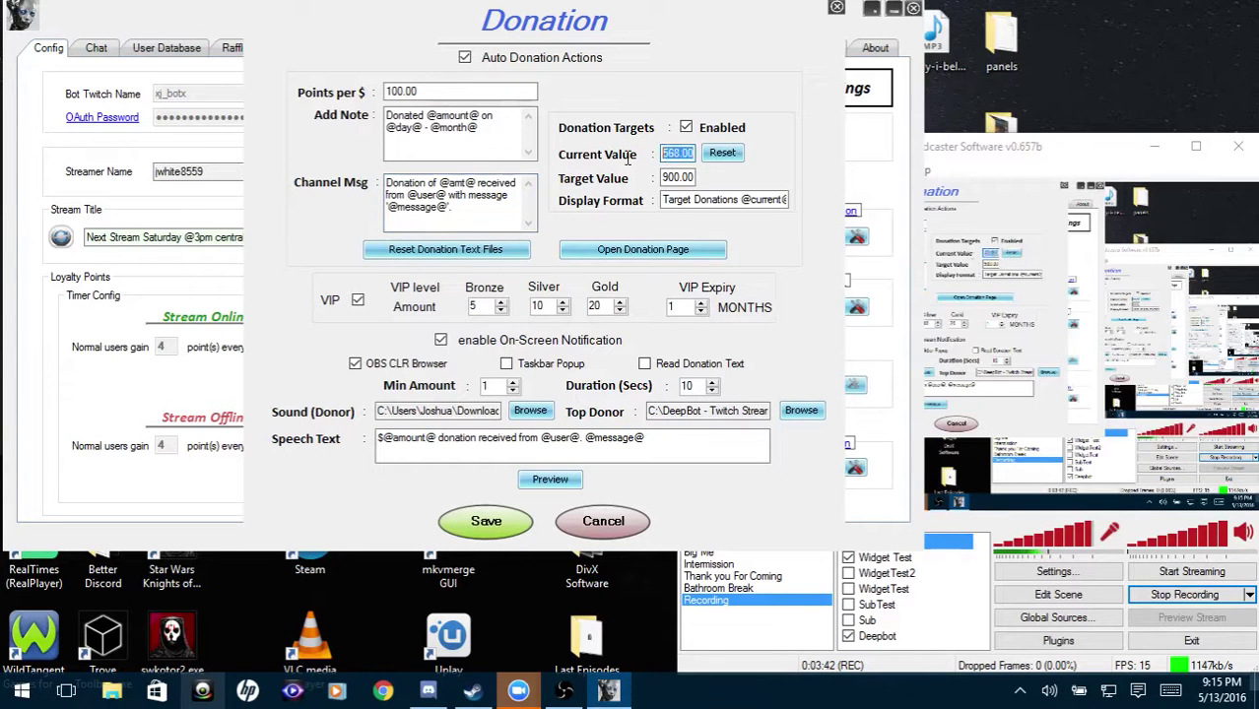
double_click(685, 178)
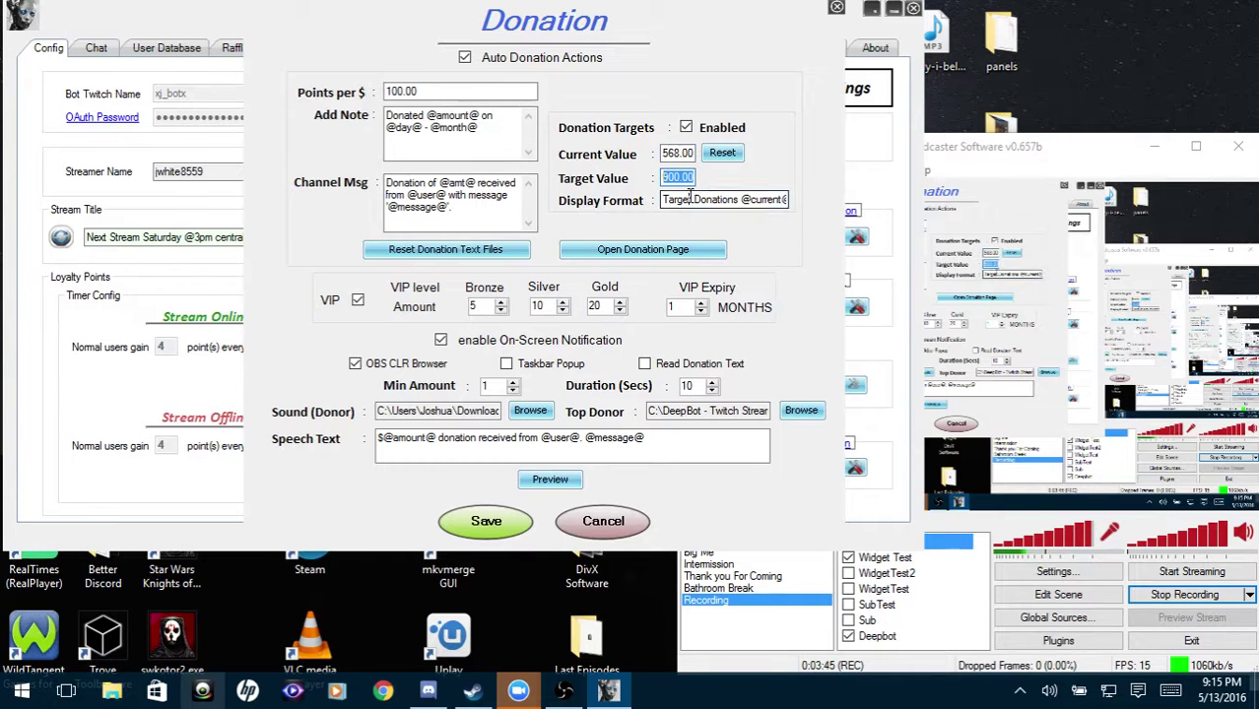
left_click(690, 199)
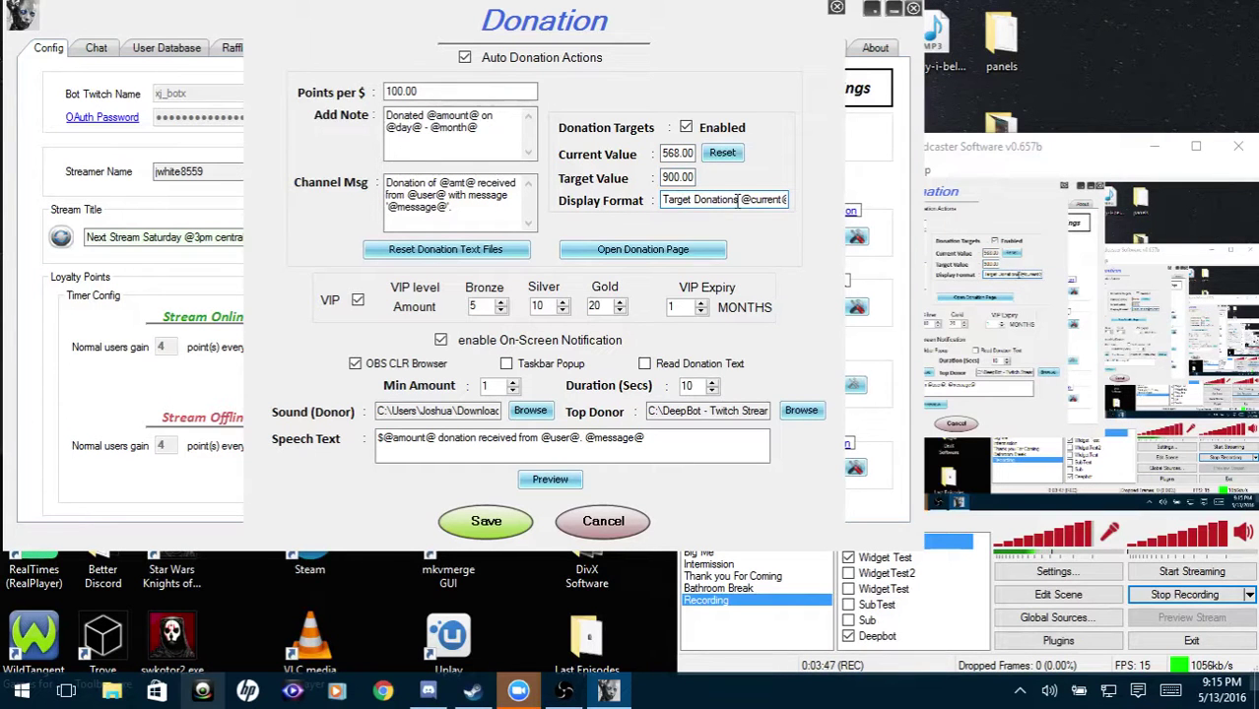
left_click_drag(741, 199, 836, 197)
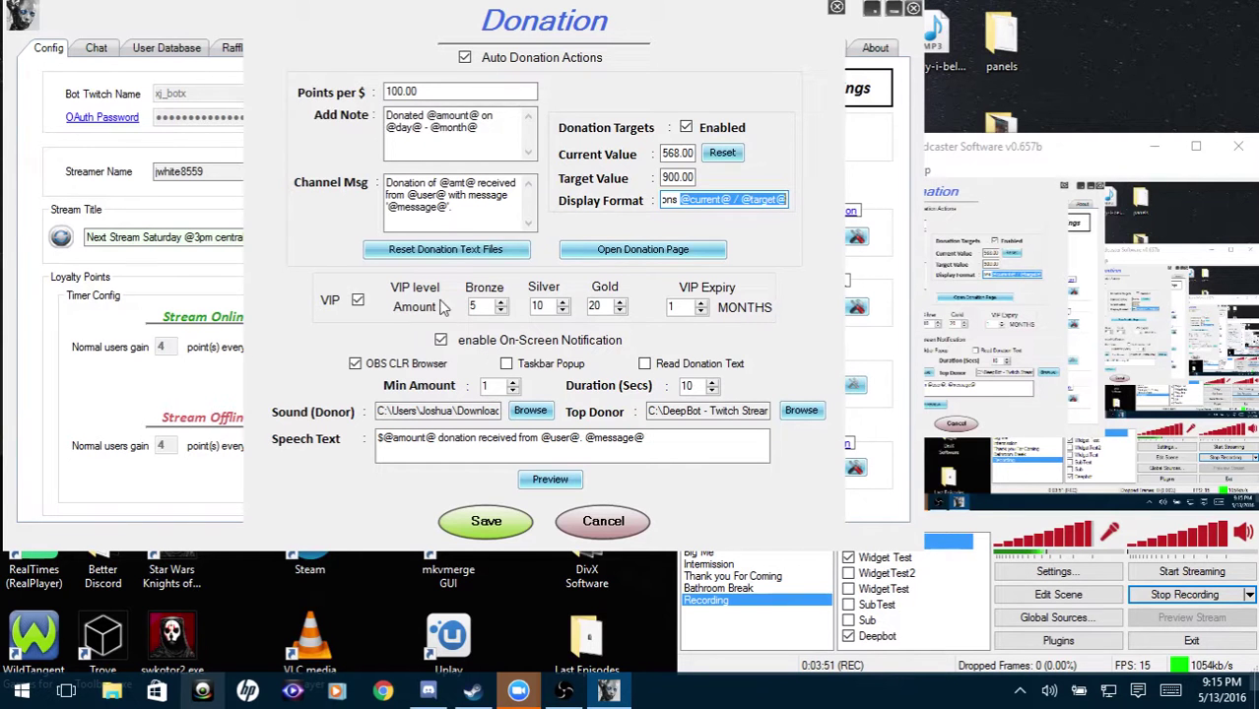
left_click_drag(678, 204, 660, 201)
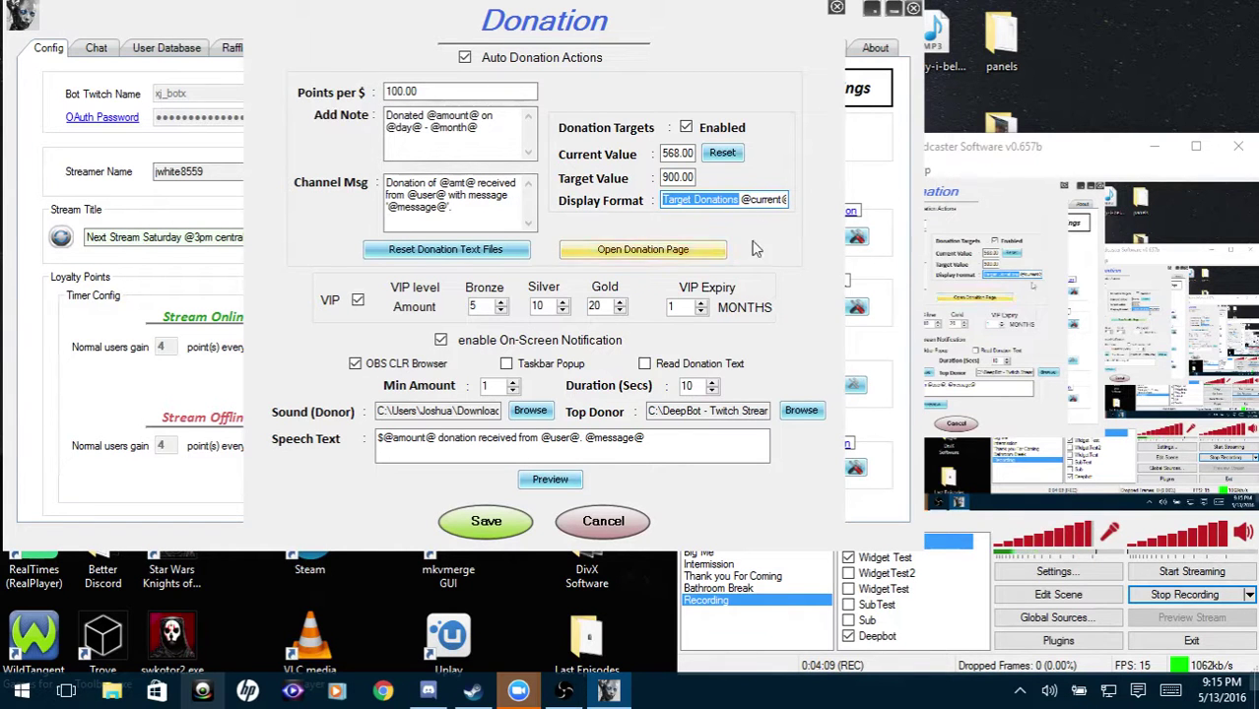
left_click(759, 196)
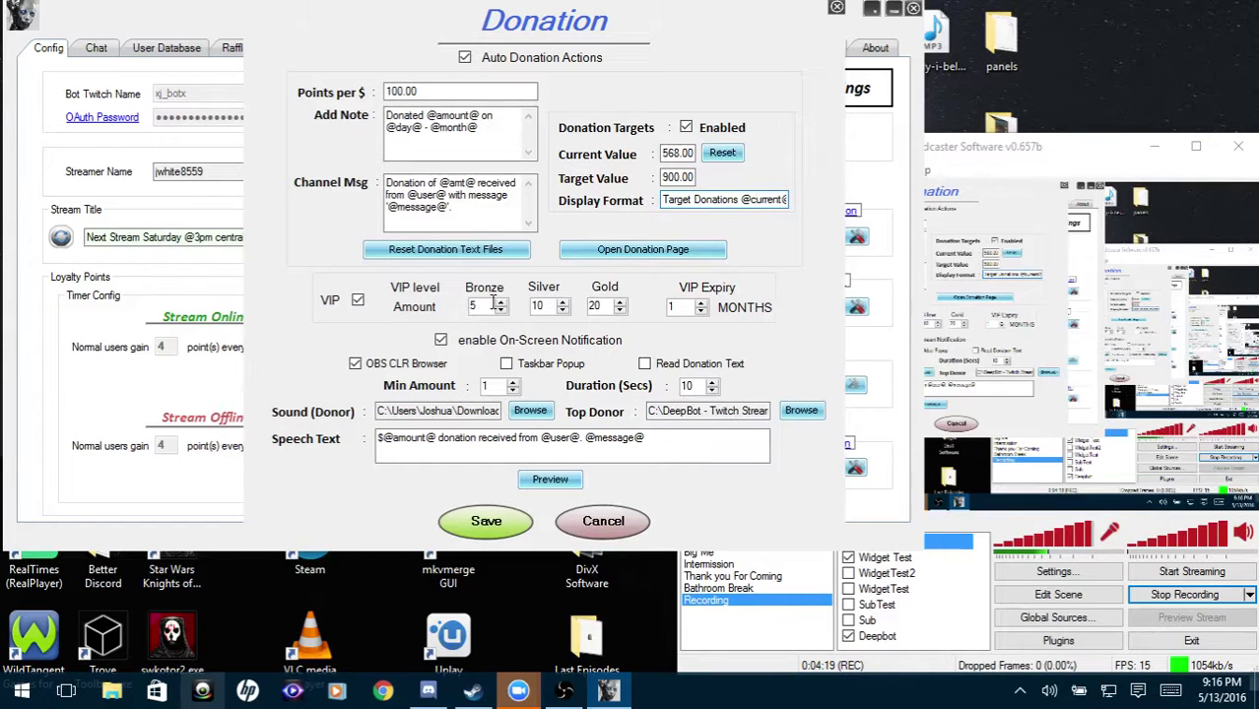
left_click_drag(493, 304, 456, 307)
key("Tab")
key("Tab")
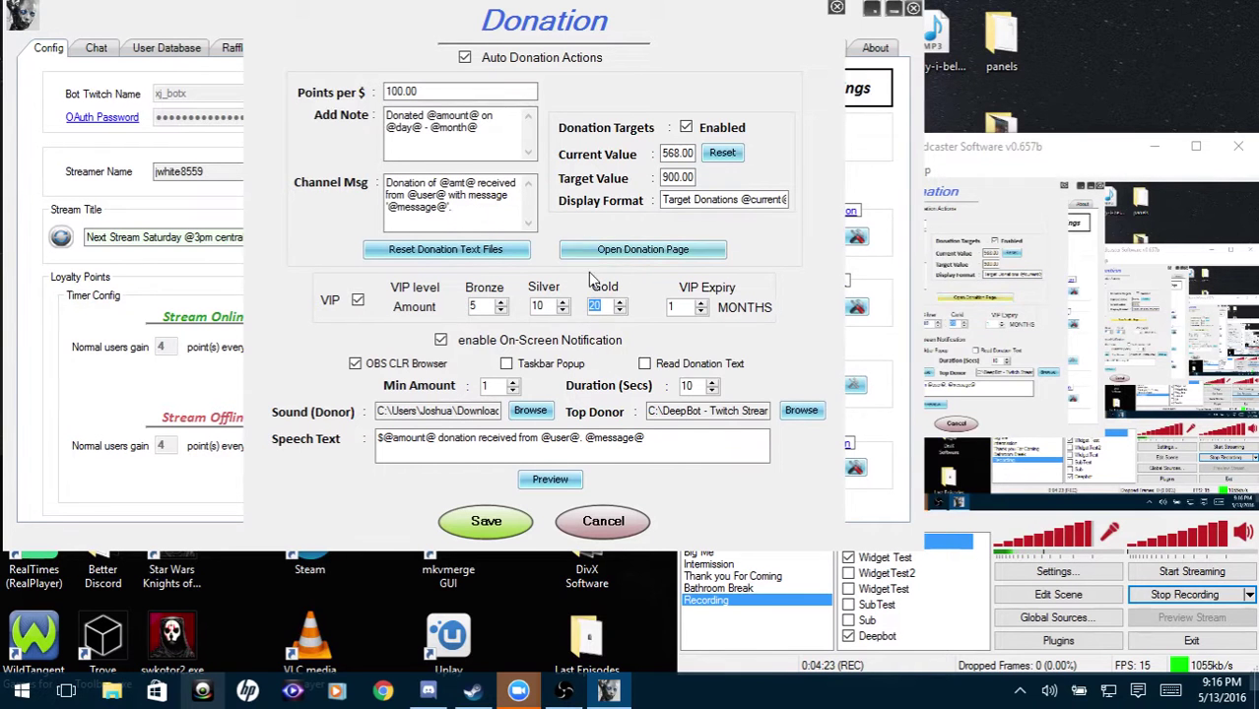
left_click_drag(479, 307, 434, 312)
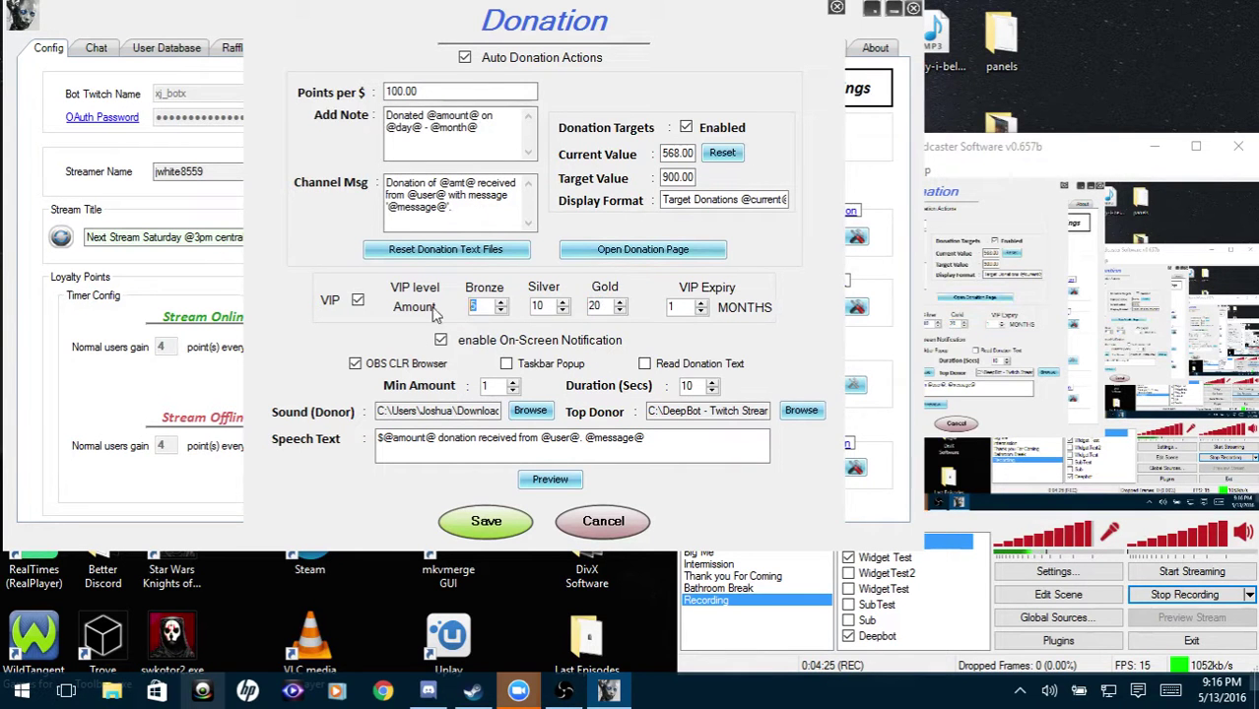
key("Tab")
key("Tab")
key("Tab")
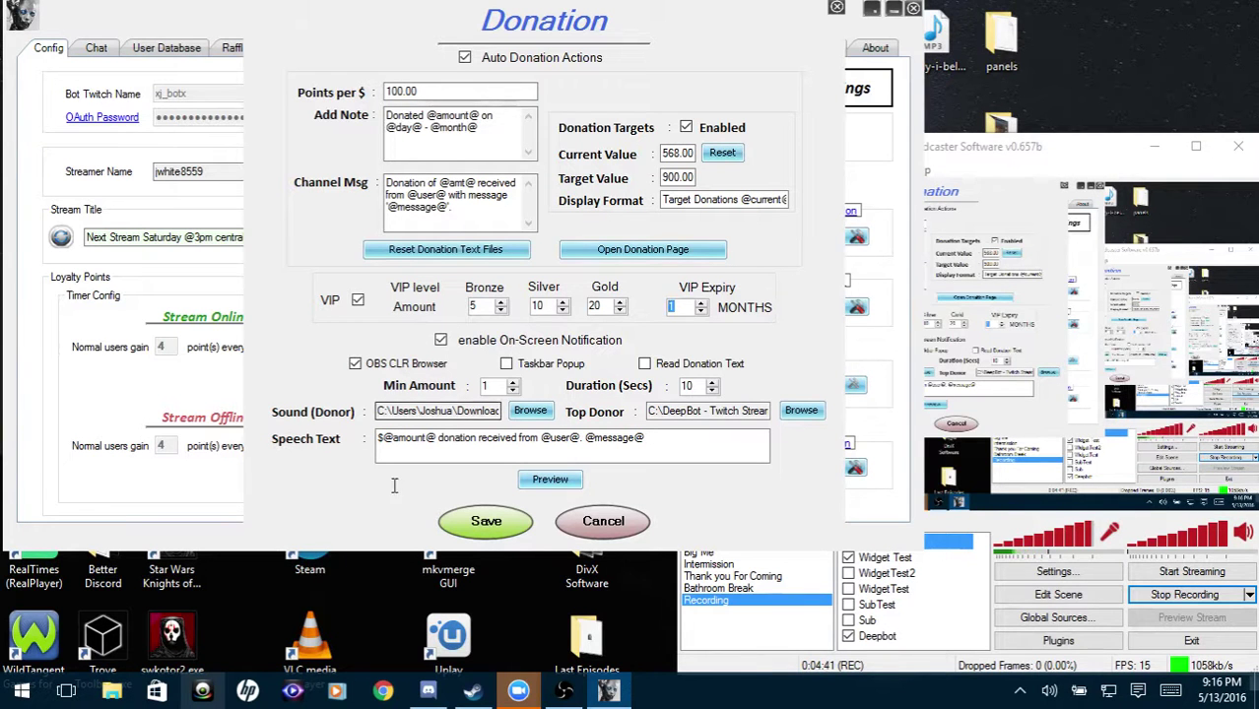
left_click(382, 691)
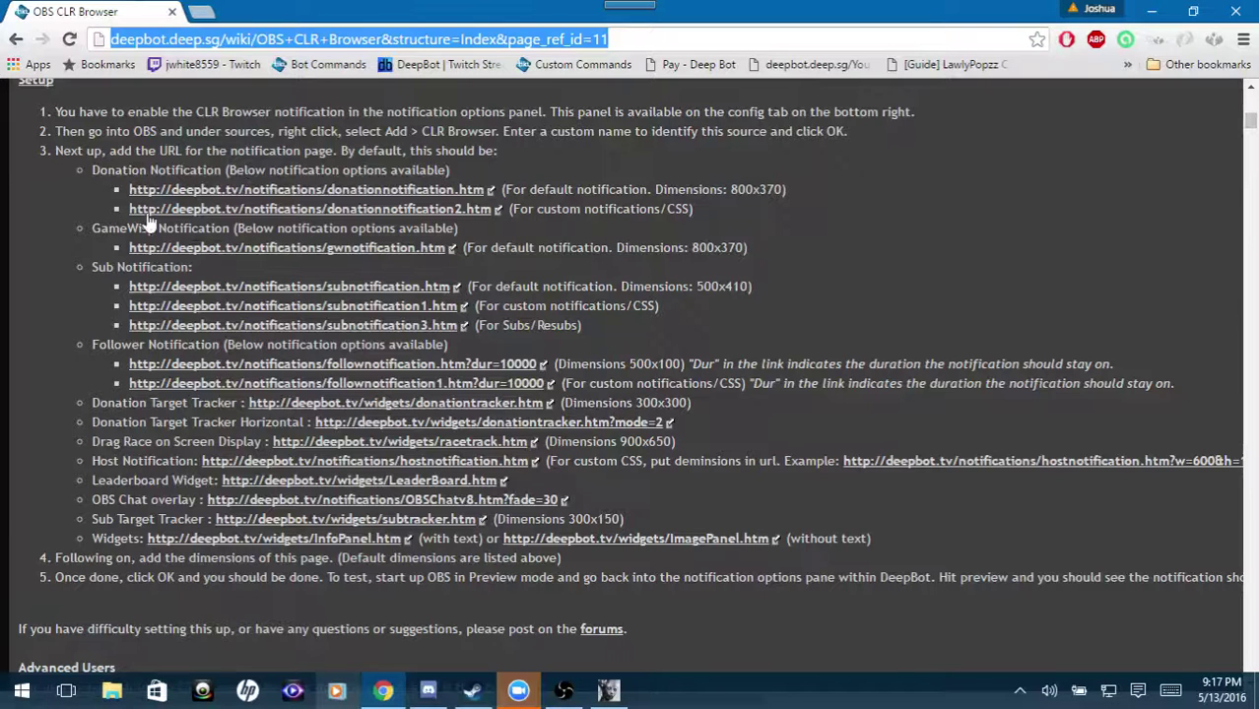
Select the default donationnotification.htm URL in the OBS CLR Browser wiki setup list.
left_click_drag(128, 193, 487, 197)
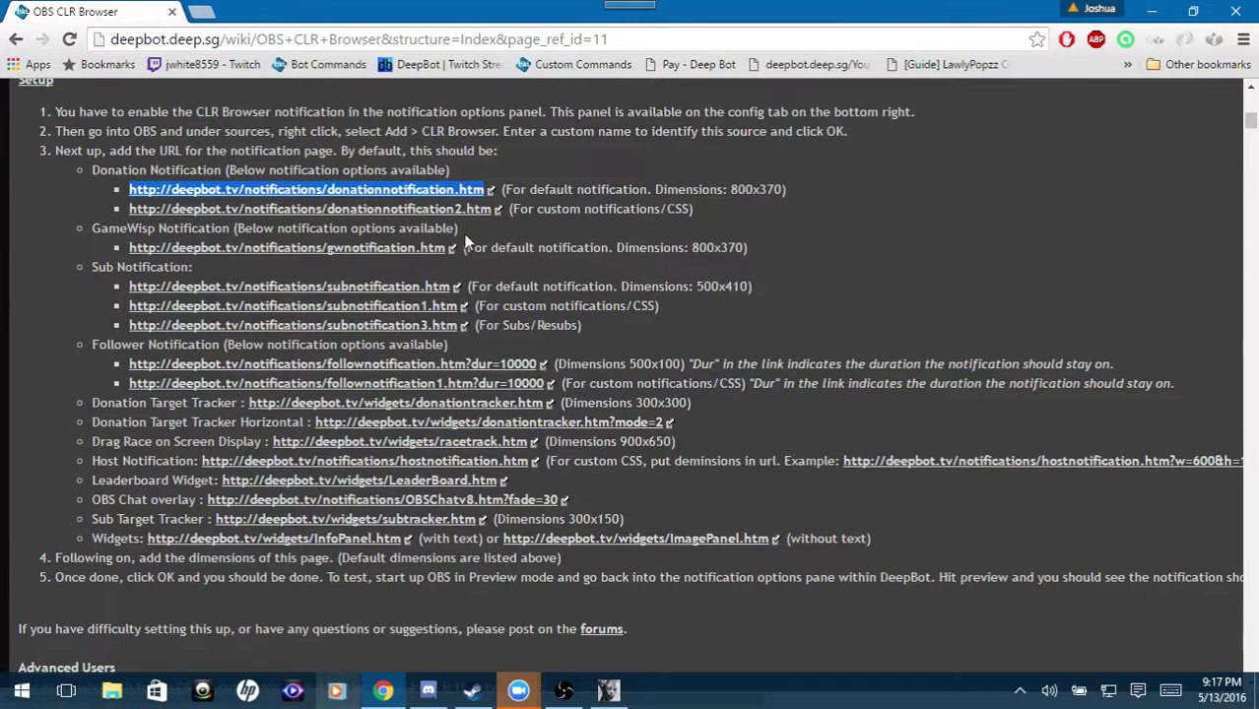
Select the custom donationnotification2.htm URL on the wiki setup page.
scroll(364, 197, "down", 6)
scroll(427, 262, "up", 3)
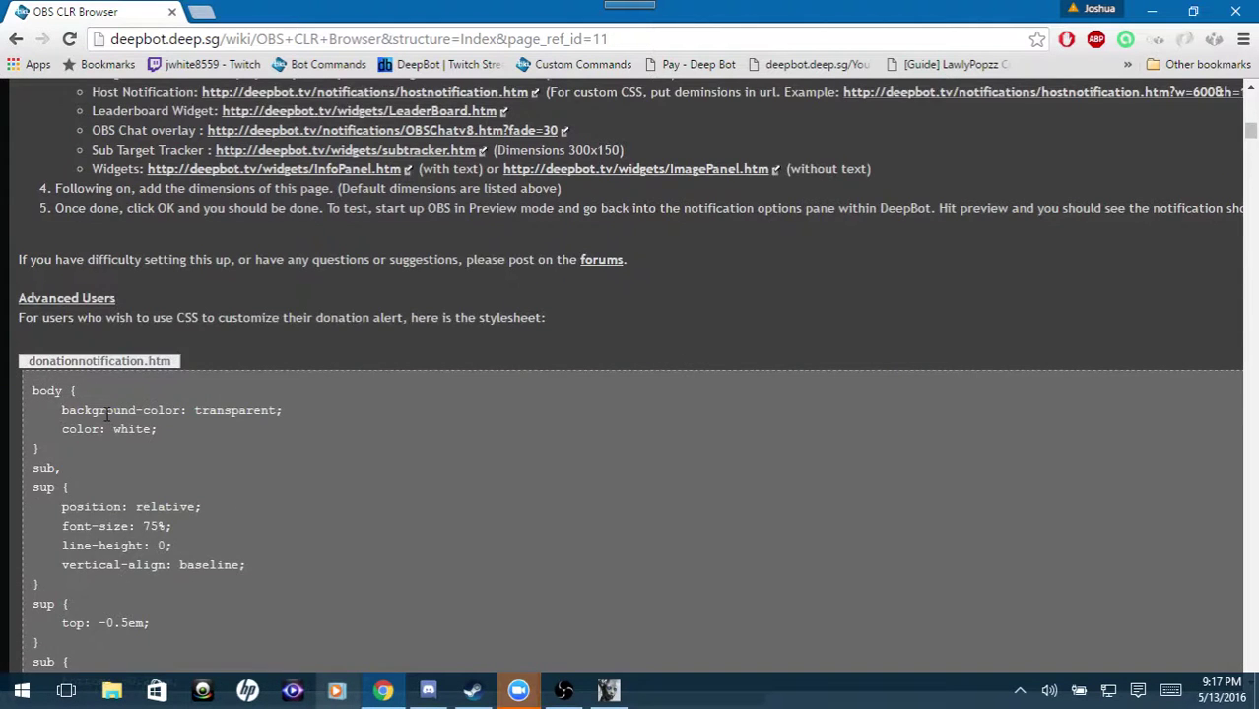
scroll(106, 414, "down", 15)
scroll(114, 266, "up", 3)
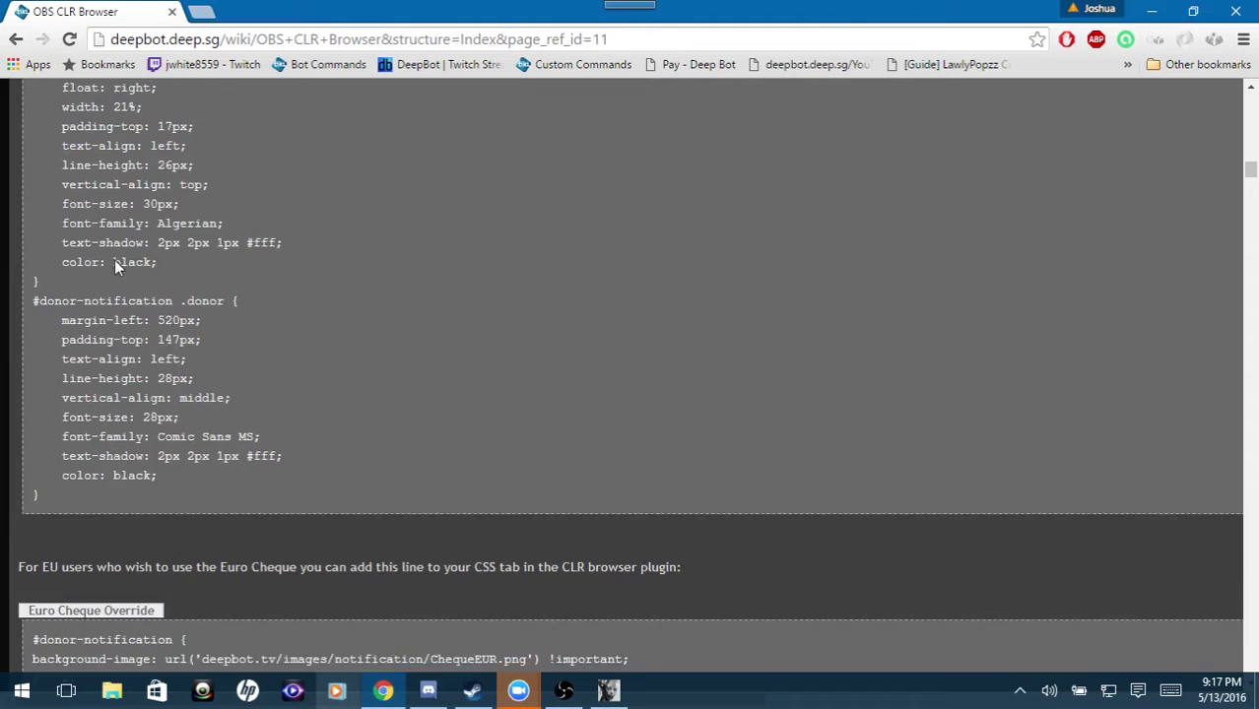
scroll(36, 384, "up", 12)
left_click_drag(37, 411, 36, 344)
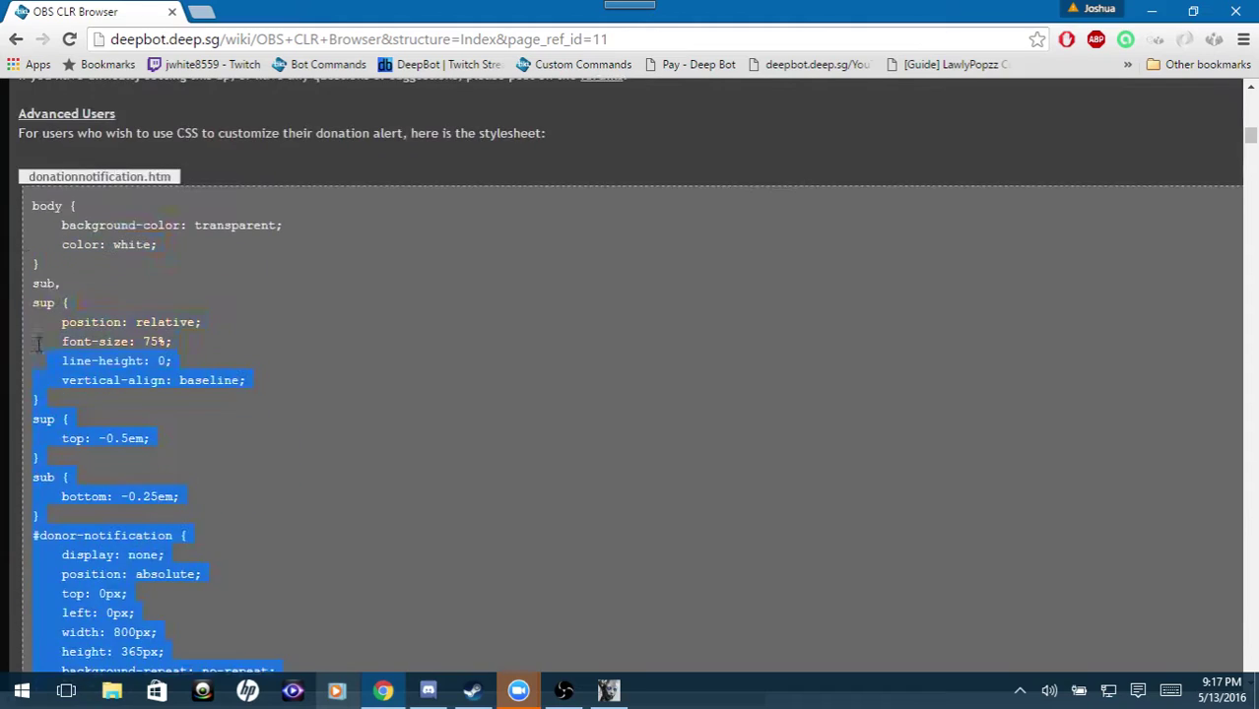
scroll(432, 200, "up", 10)
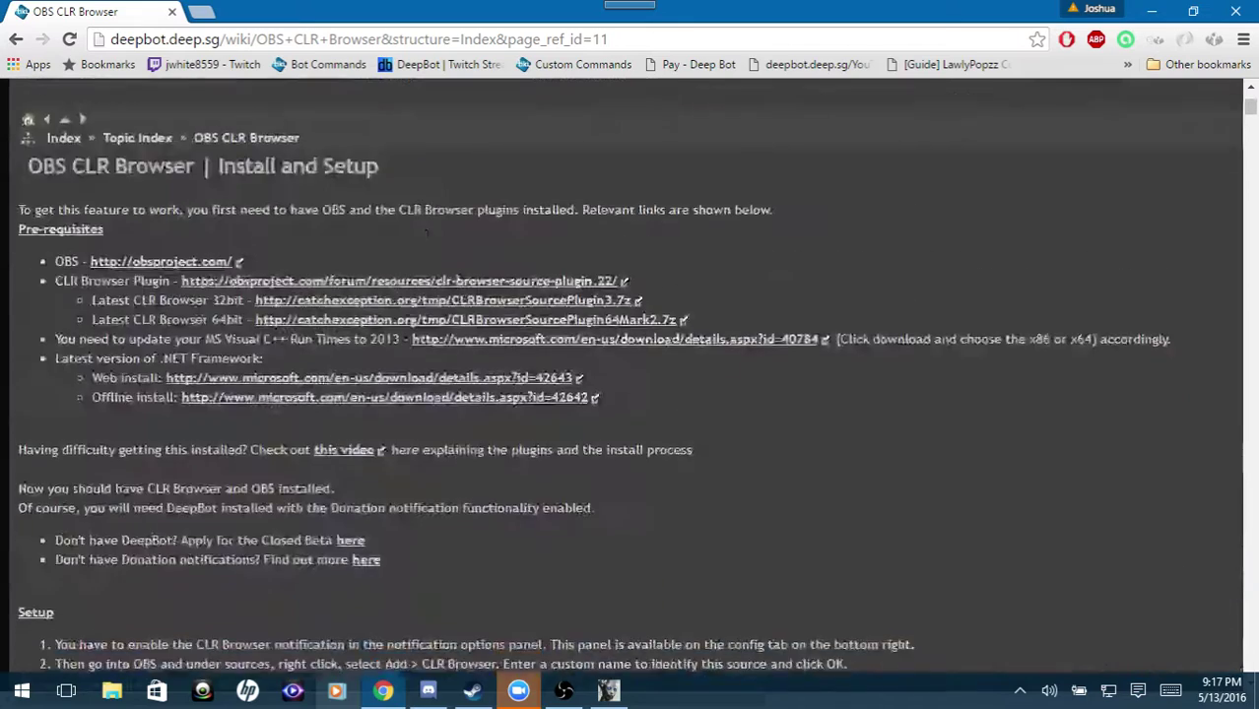
scroll(121, 211, "down", 4)
left_click_drag(122, 207, 493, 213)
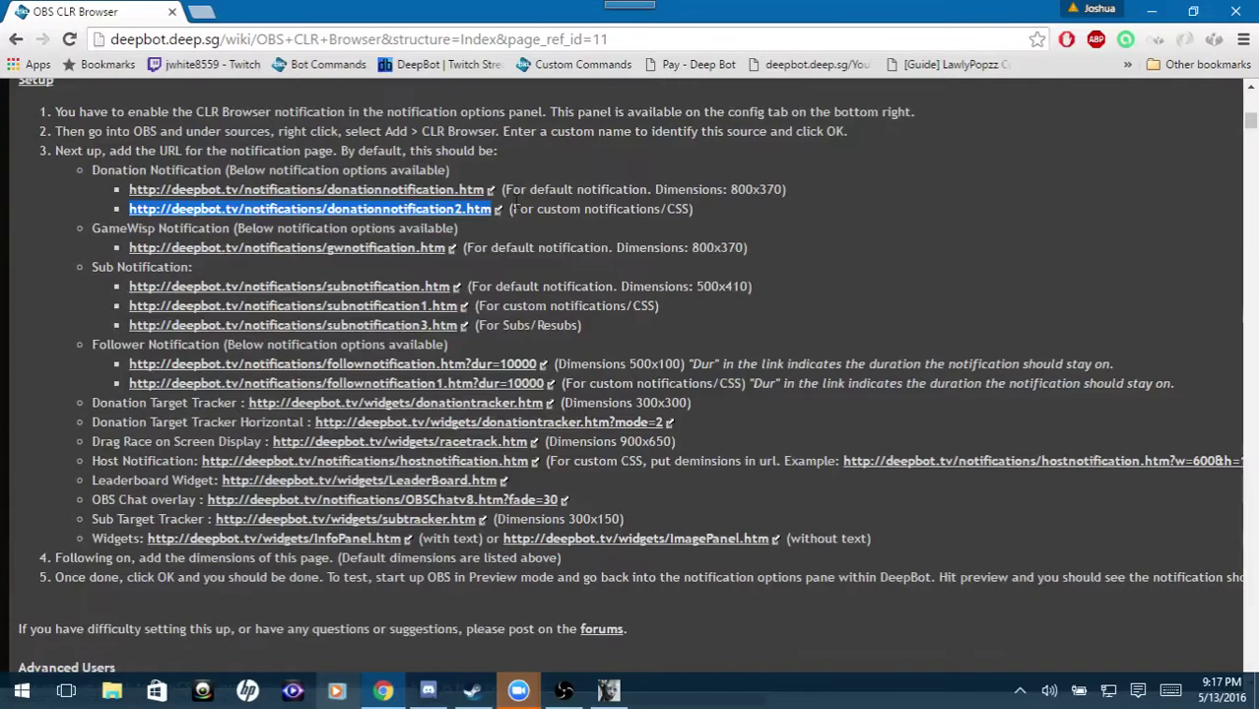
Select the donationnotification2.htm stylesheet CSS with transparent background and white text.
scroll(483, 286, "down", 15)
scroll(480, 294, "down", 6)
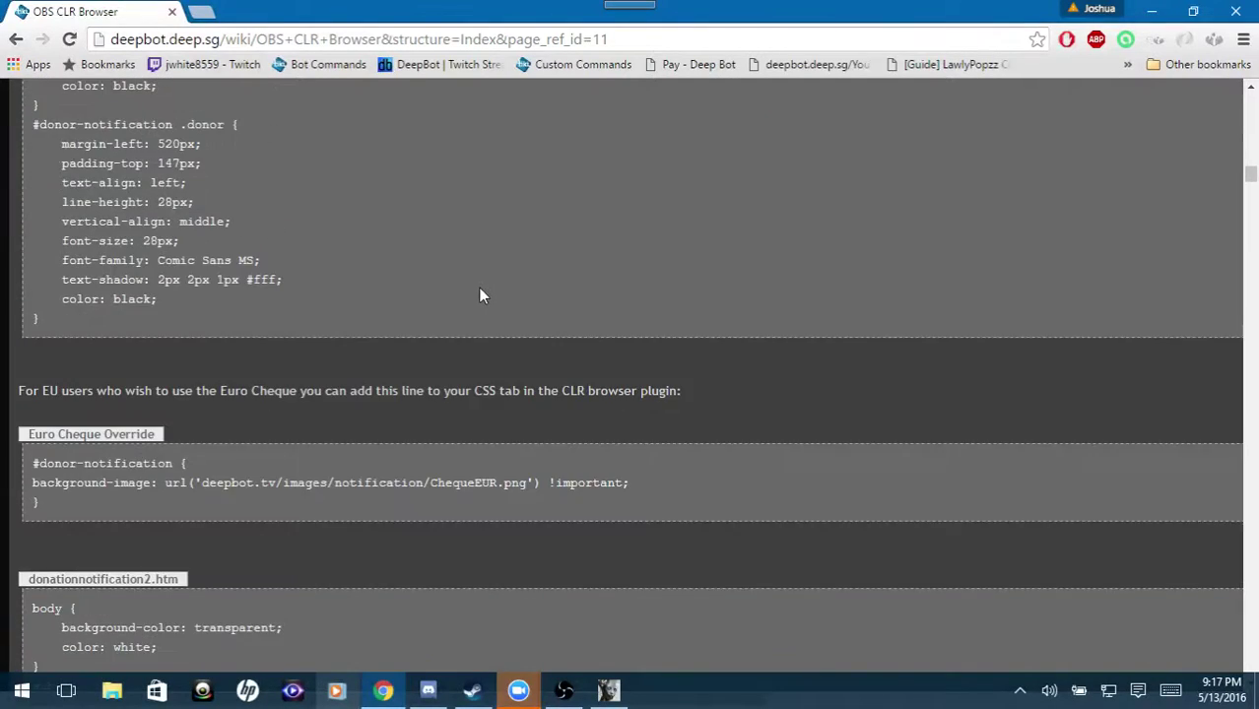
scroll(479, 293, "up", 14)
scroll(478, 290, "up", 7)
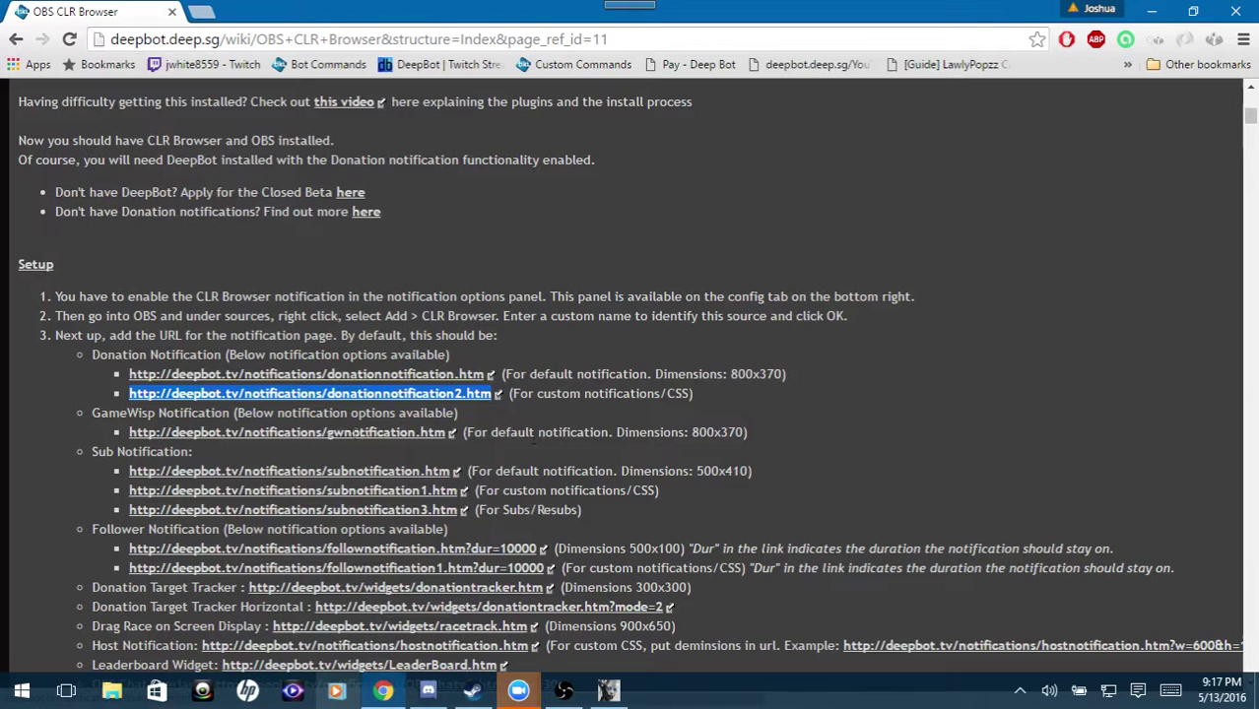
scroll(528, 437, "down", 2)
scroll(526, 437, "down", 10)
scroll(523, 436, "up", 5)
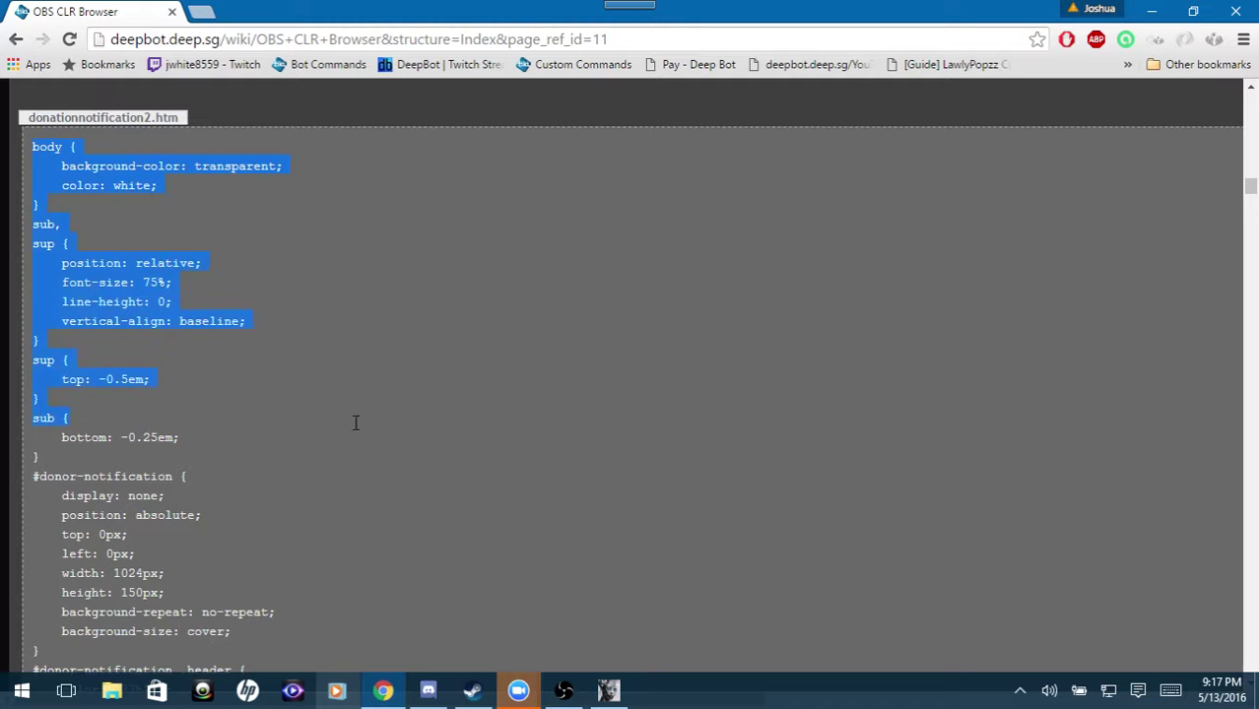
scroll(355, 424, "down", 12)
left_click_drag(356, 422, 210, 352)
scroll(250, 256, "up", 12)
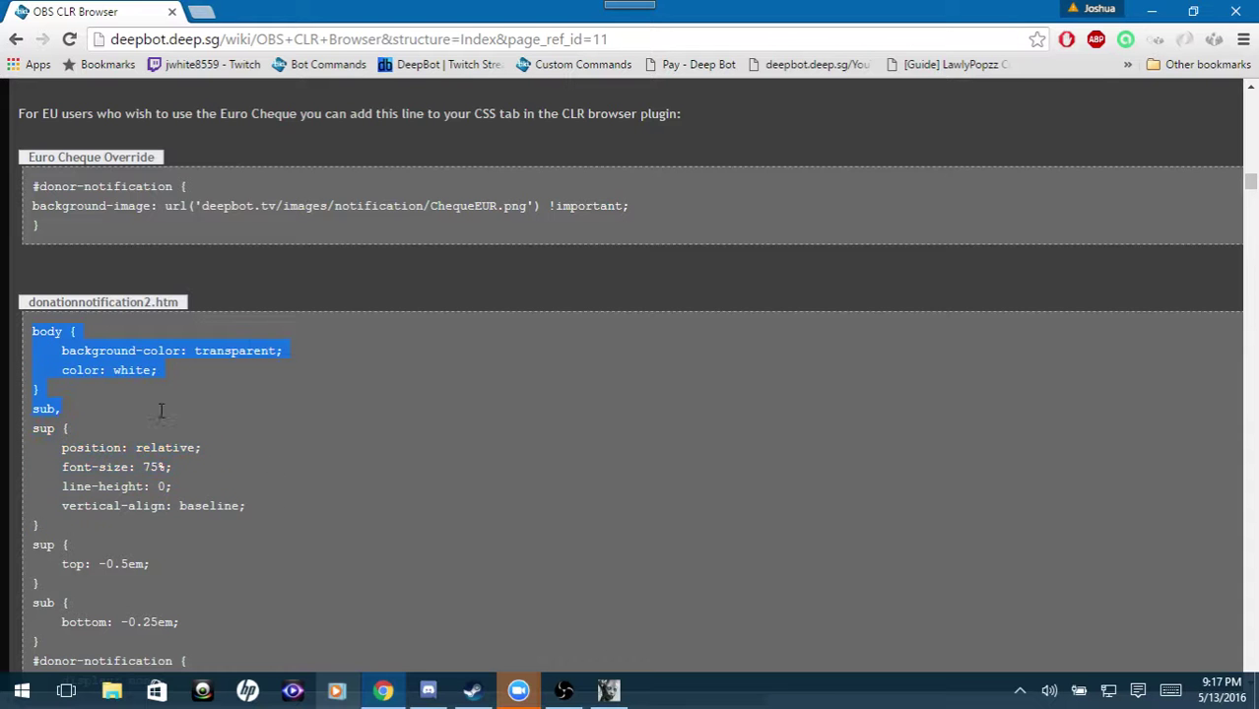
scroll(167, 440, "down", 10)
left_click_drag(162, 410, 227, 337)
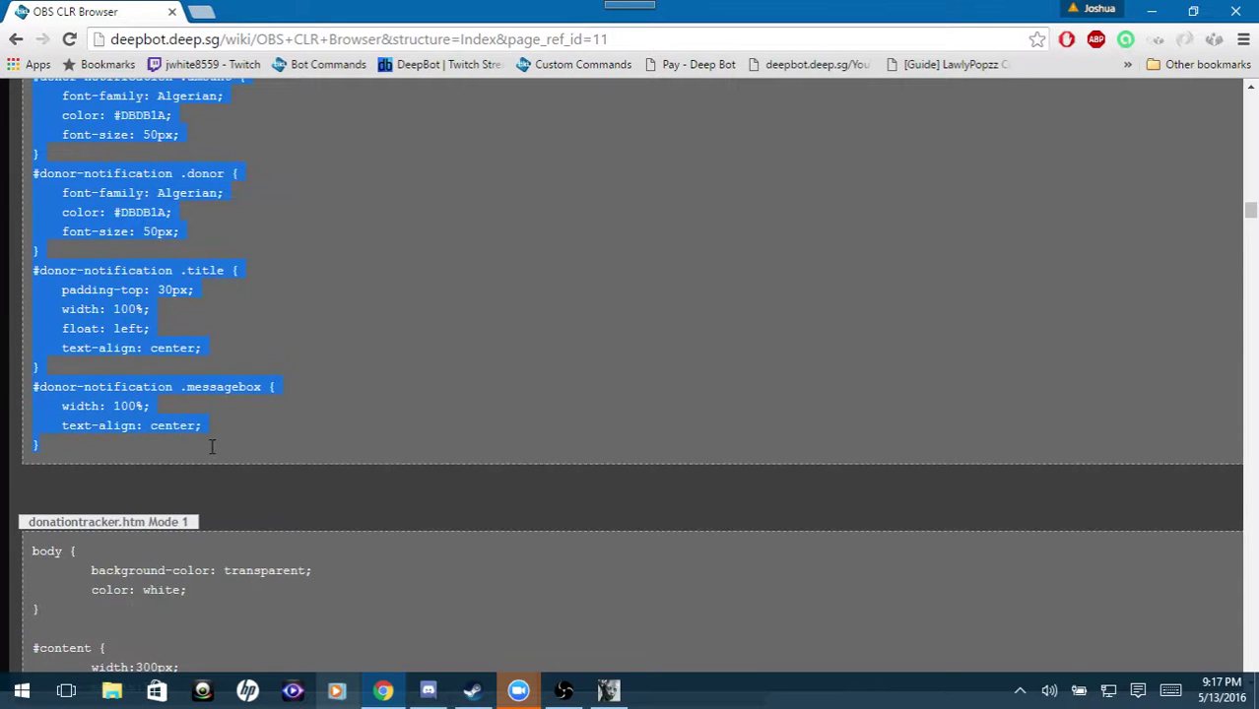
scroll(247, 412, "up", 10)
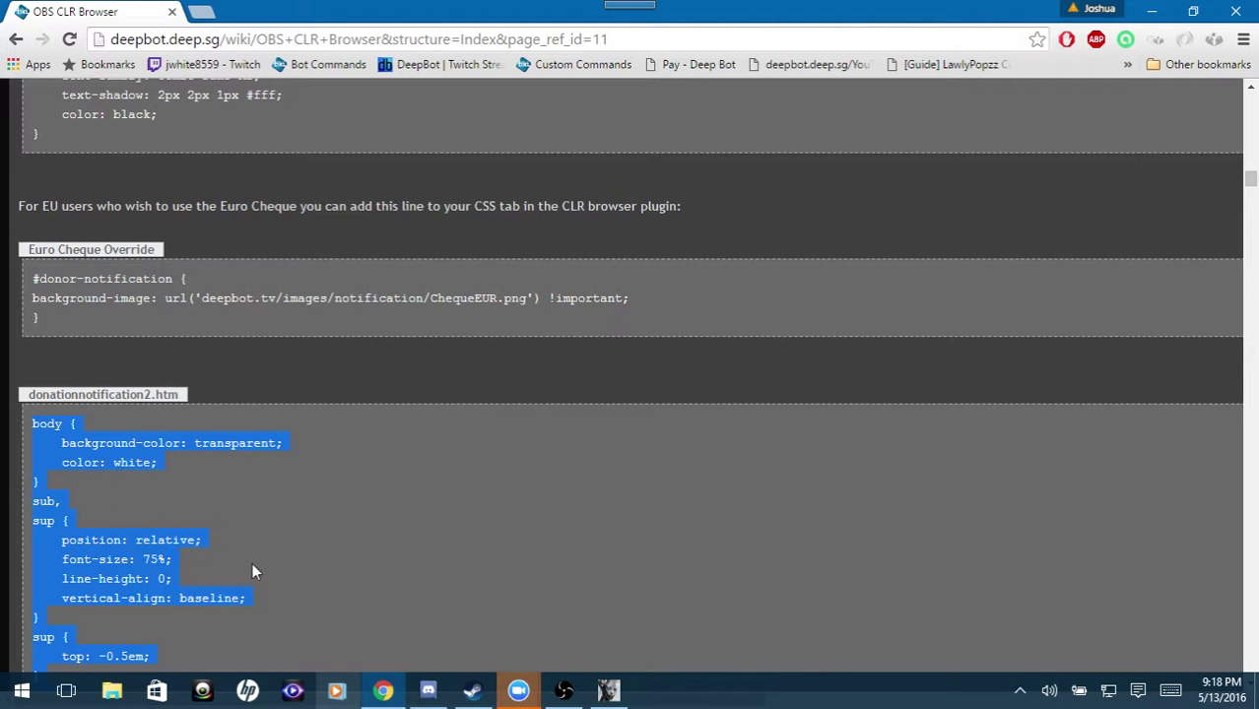
Minimize Chrome and cancel DeepBot's Donation settings without saving.
left_click(577, 688)
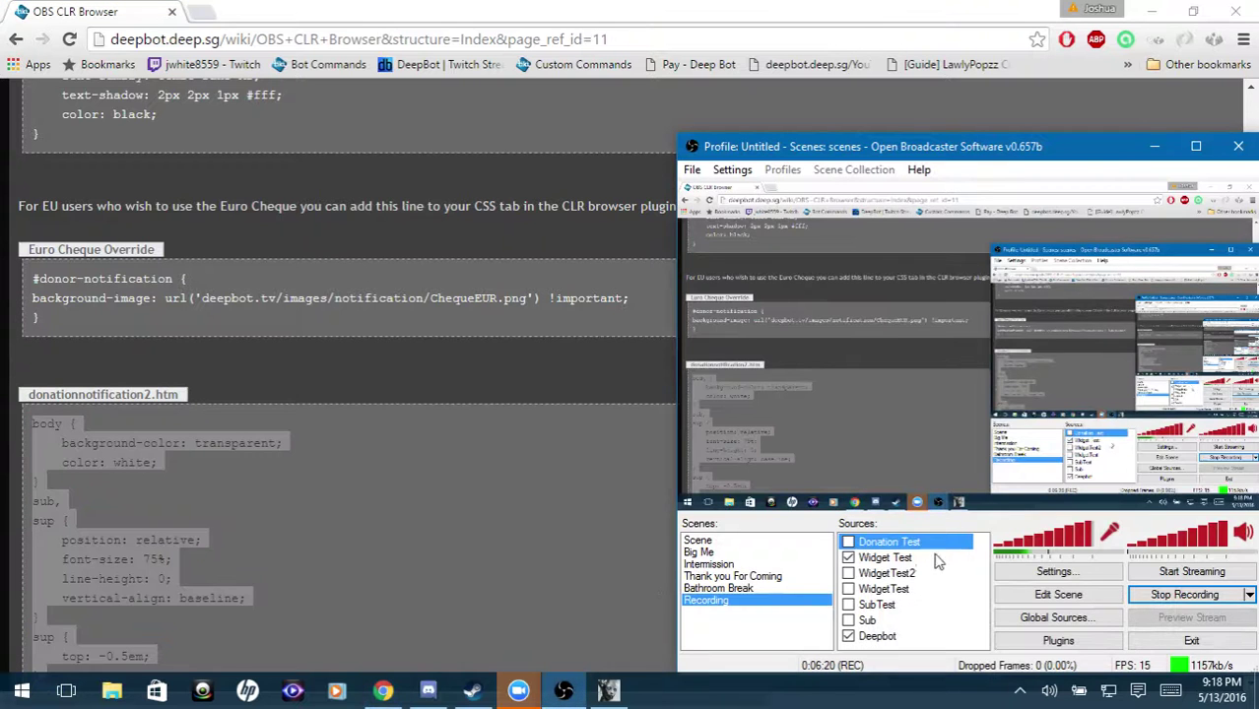
key("alt+Tab")
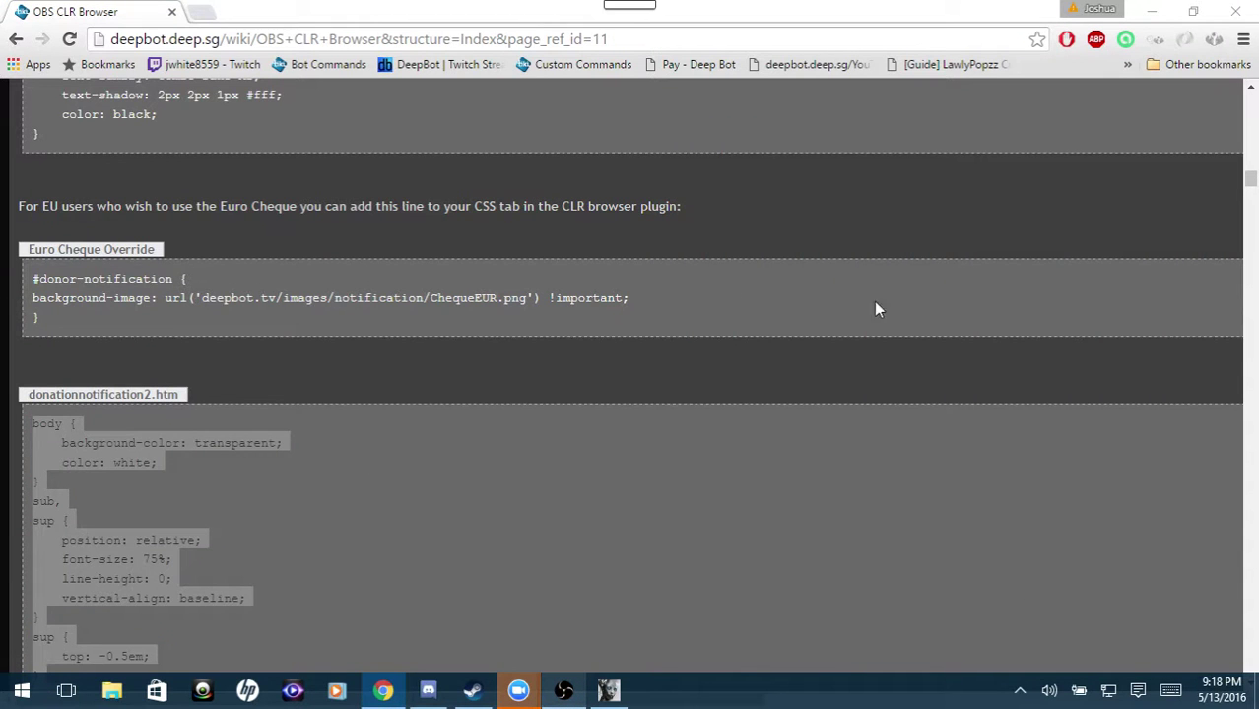
left_click(1151, 11)
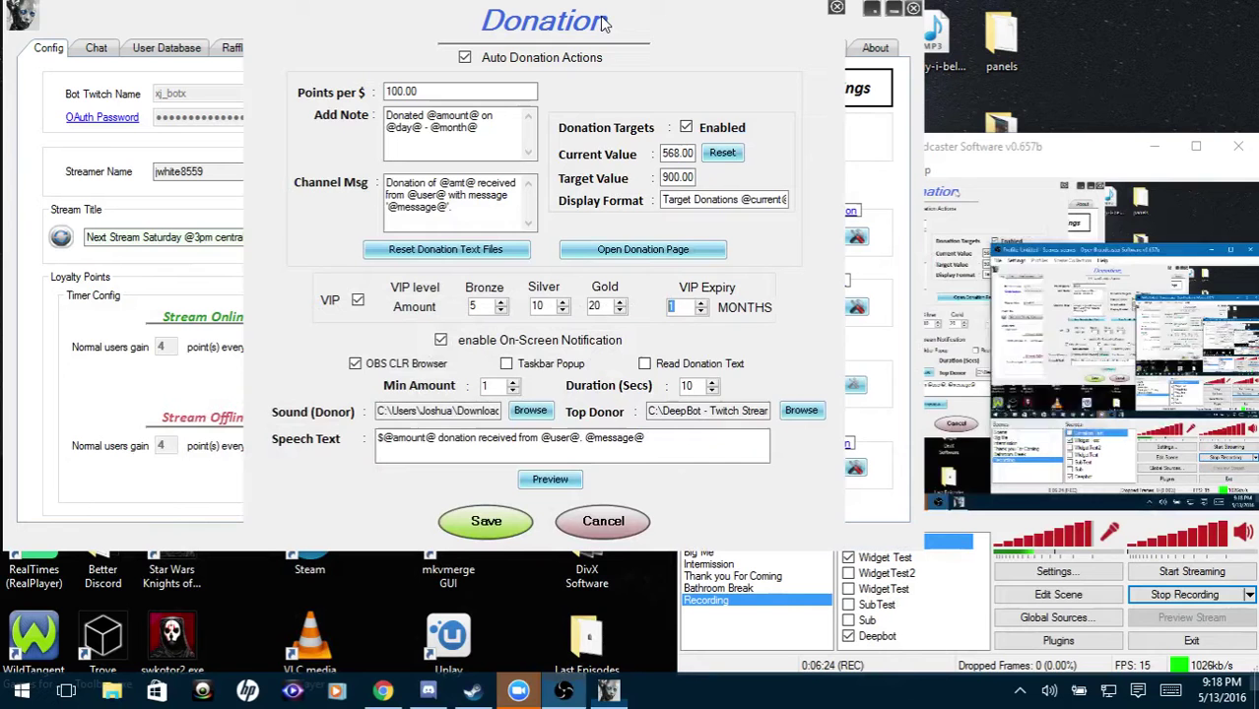
left_click(600, 520)
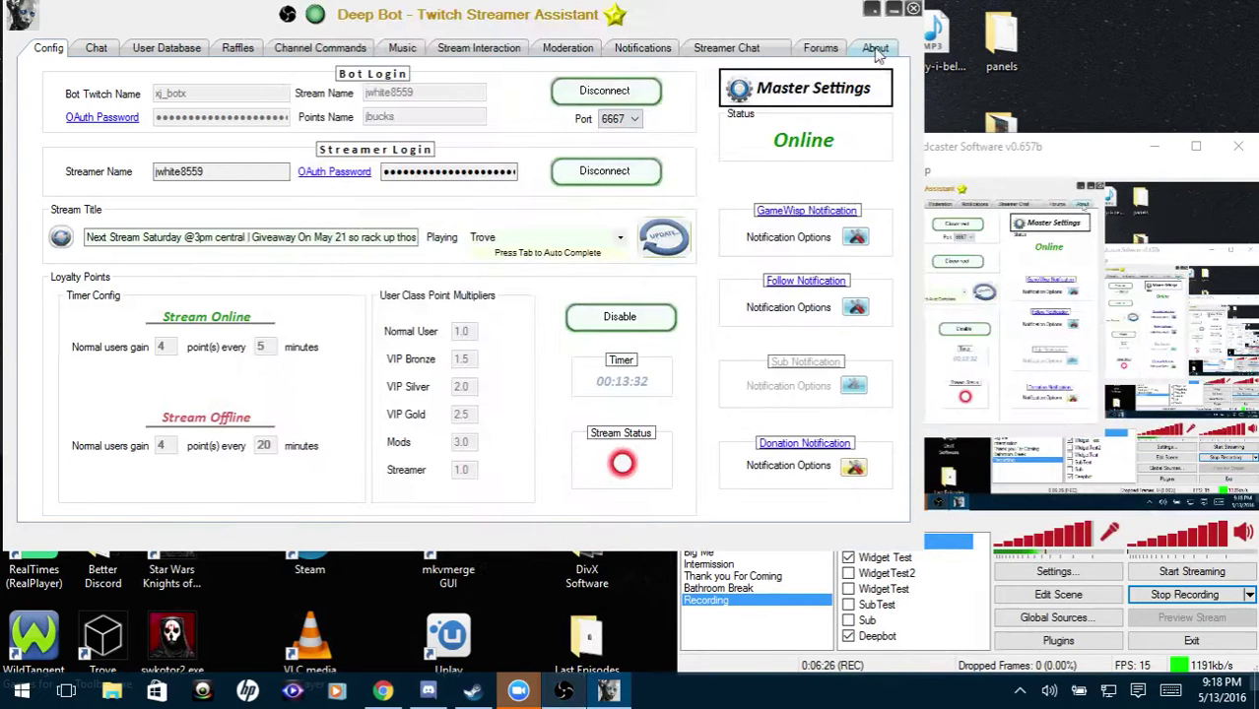
Highlight version 0.9.1.0 on DeepBot's About page, then bring OBS to the front.
left_click(875, 49)
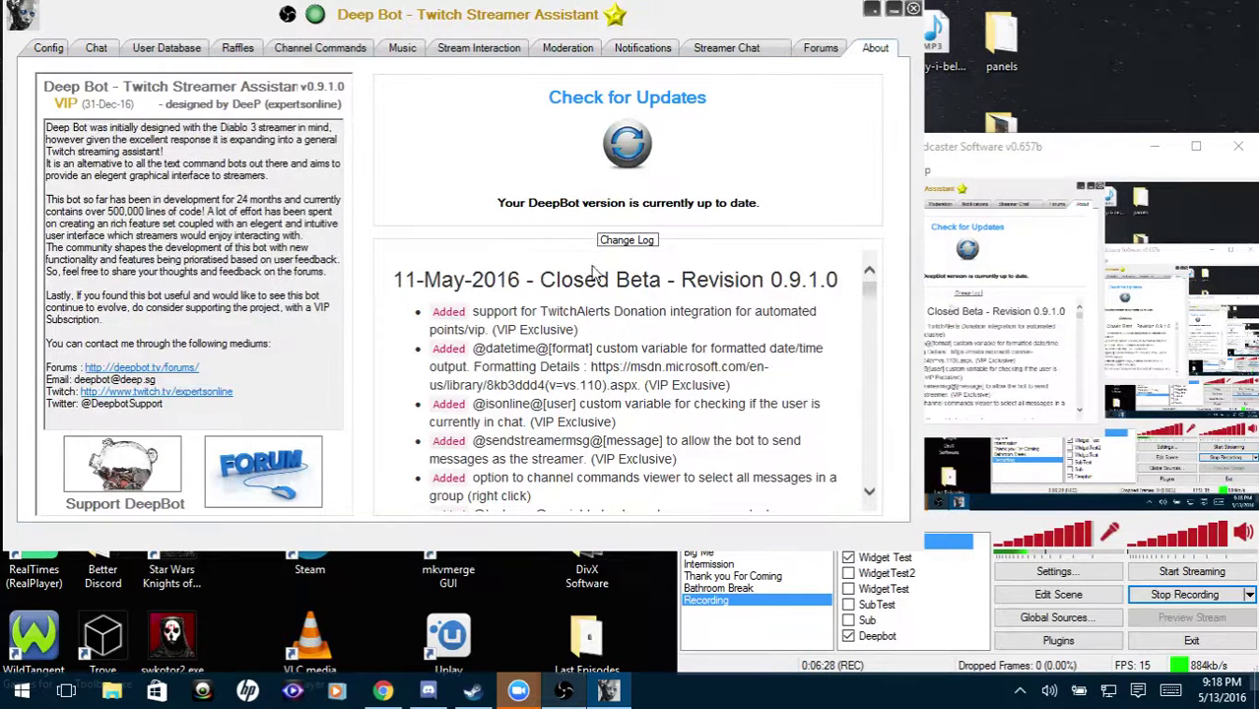
left_click_drag(770, 281, 839, 276)
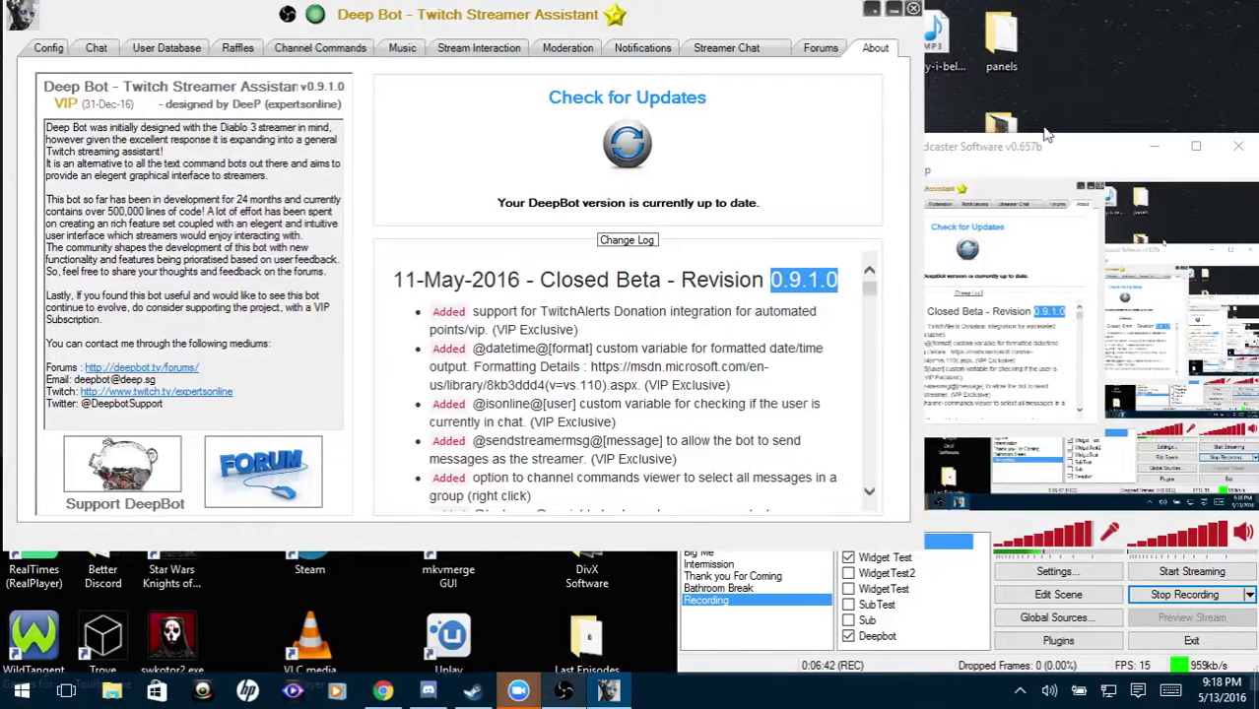
left_click(985, 394)
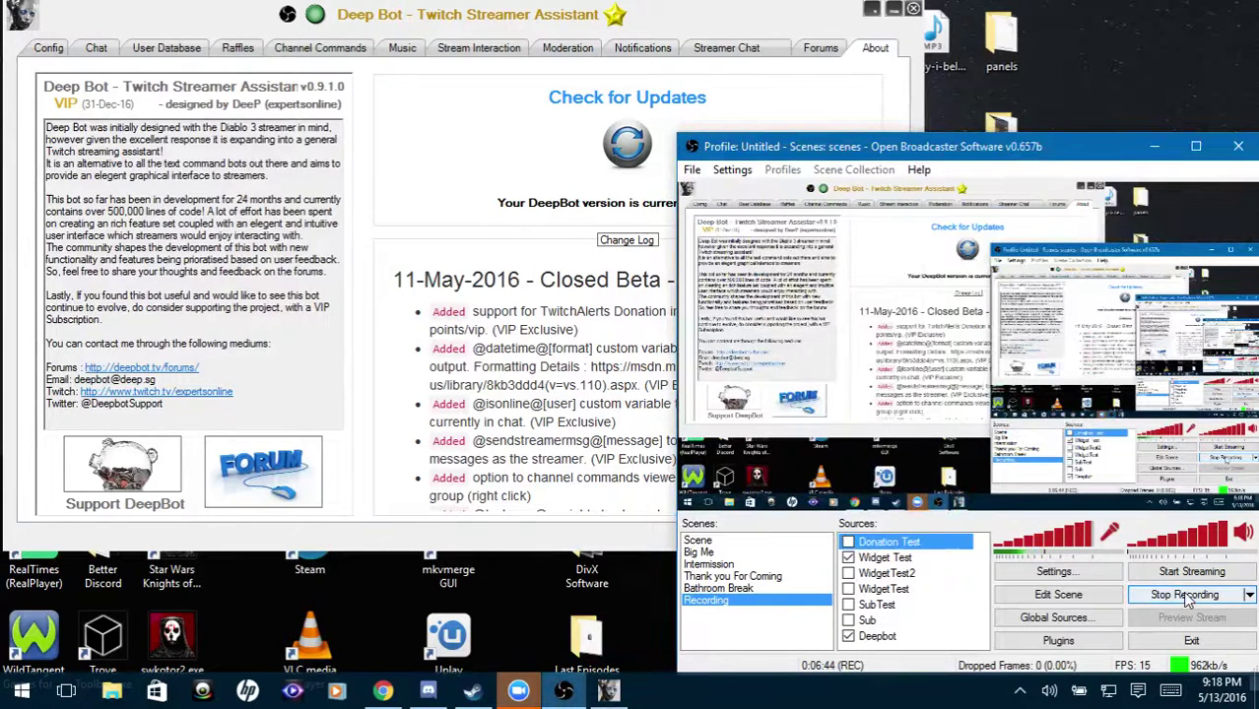